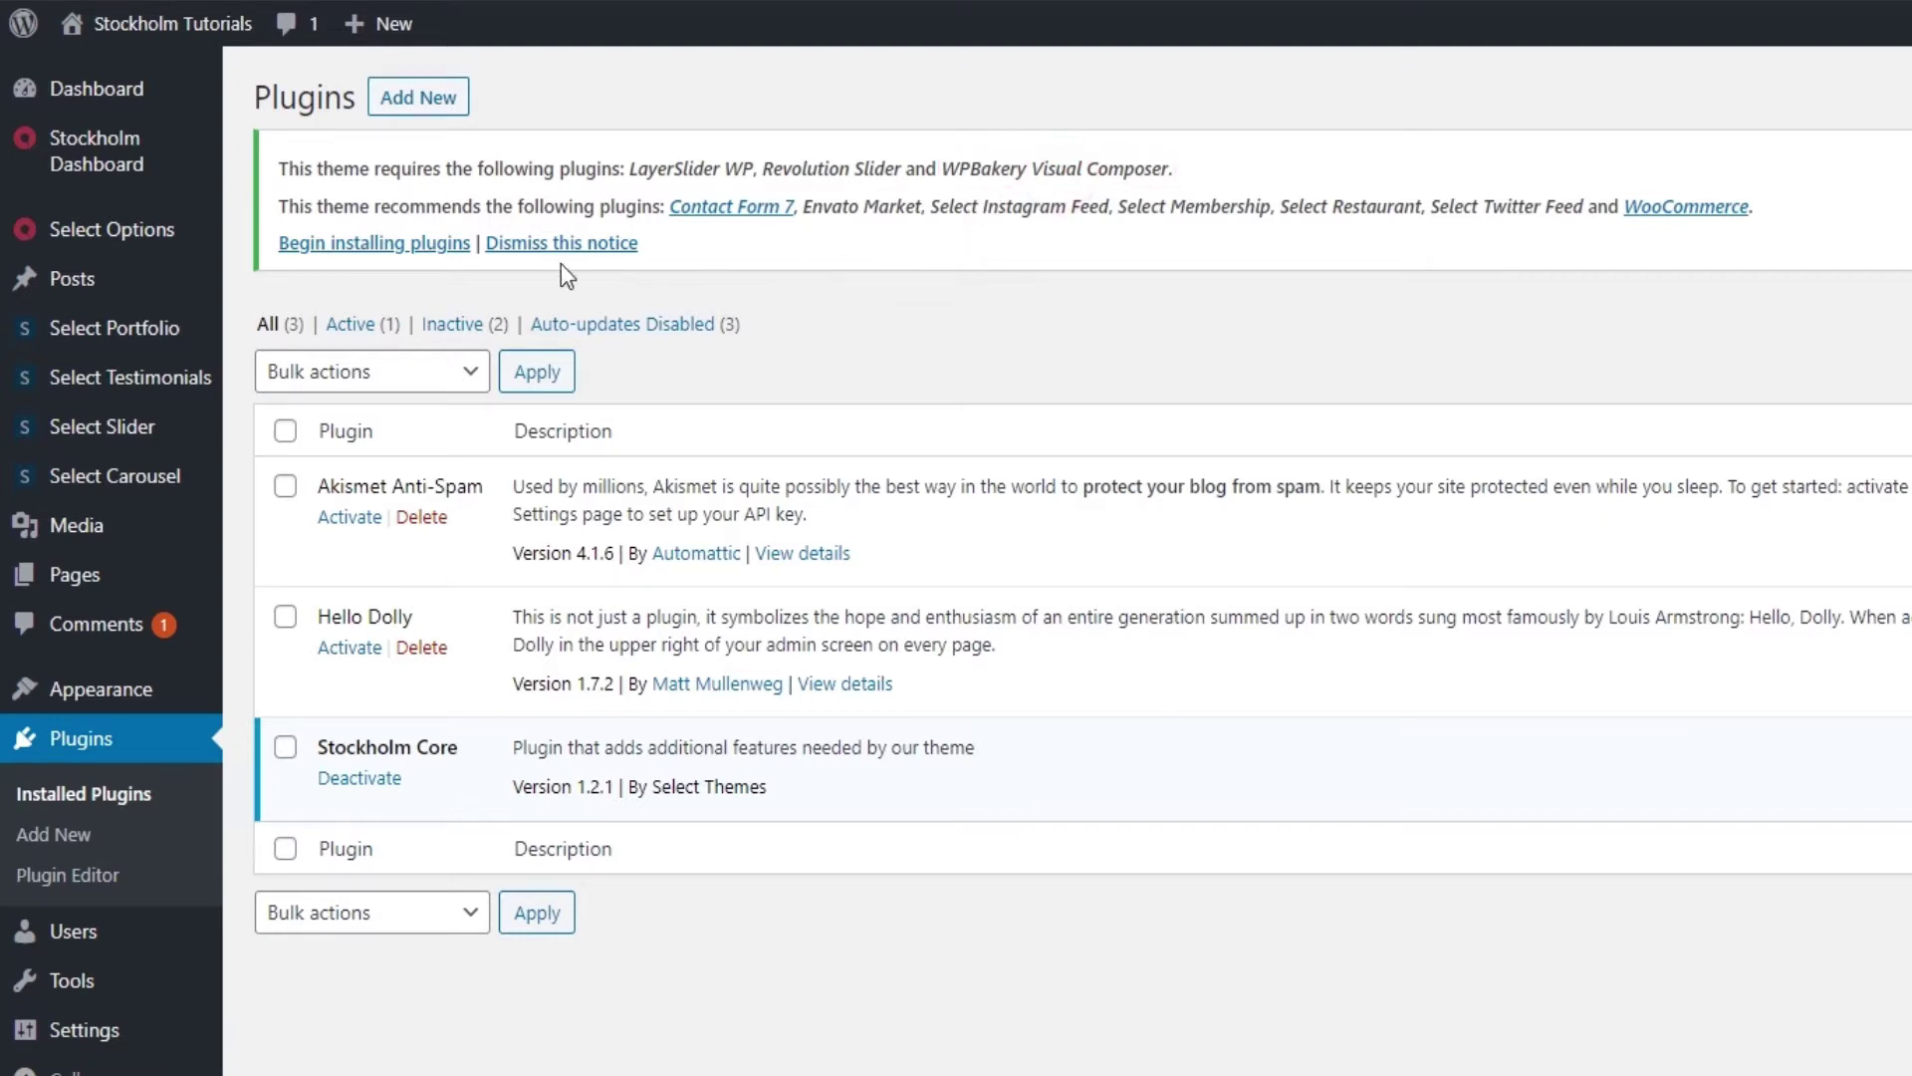
# Install and activate the required WPBakery Visual Composer plugin
pyautogui.click(374, 245)
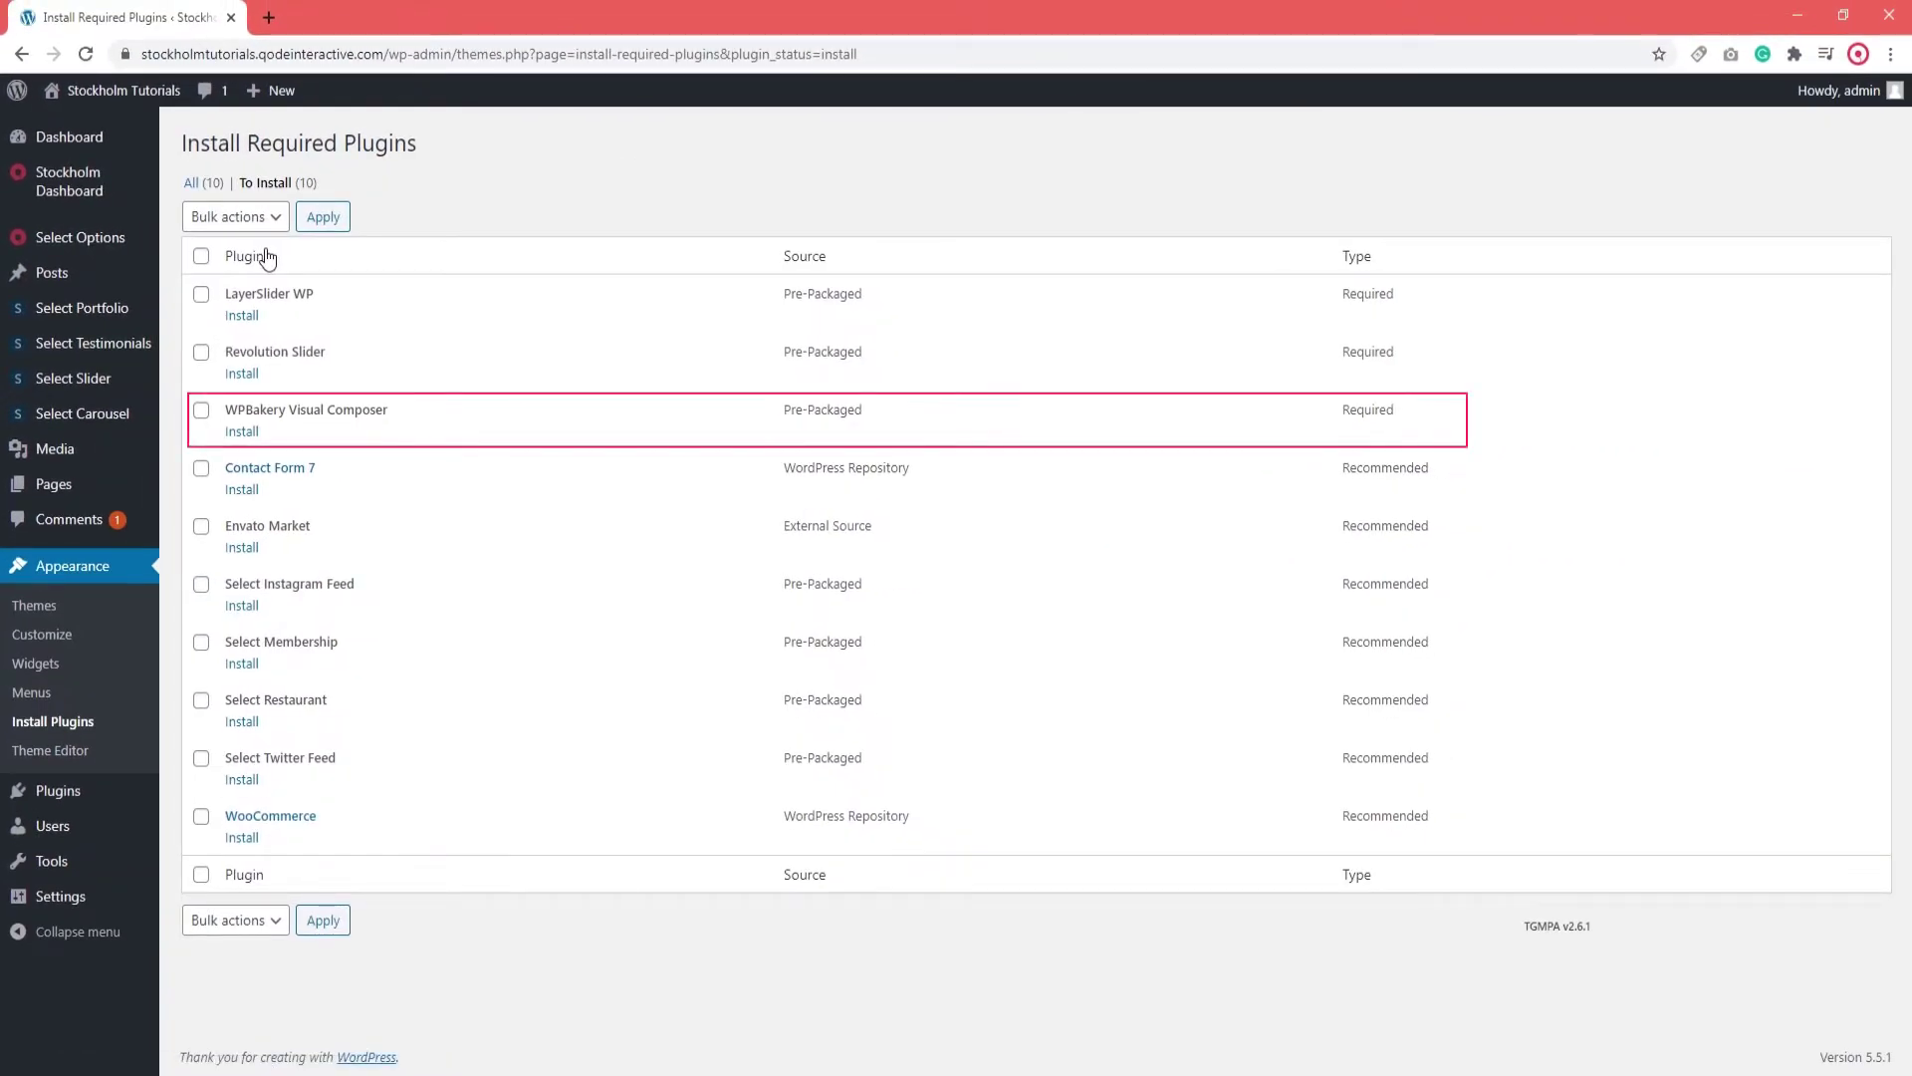
pyautogui.click(246, 432)
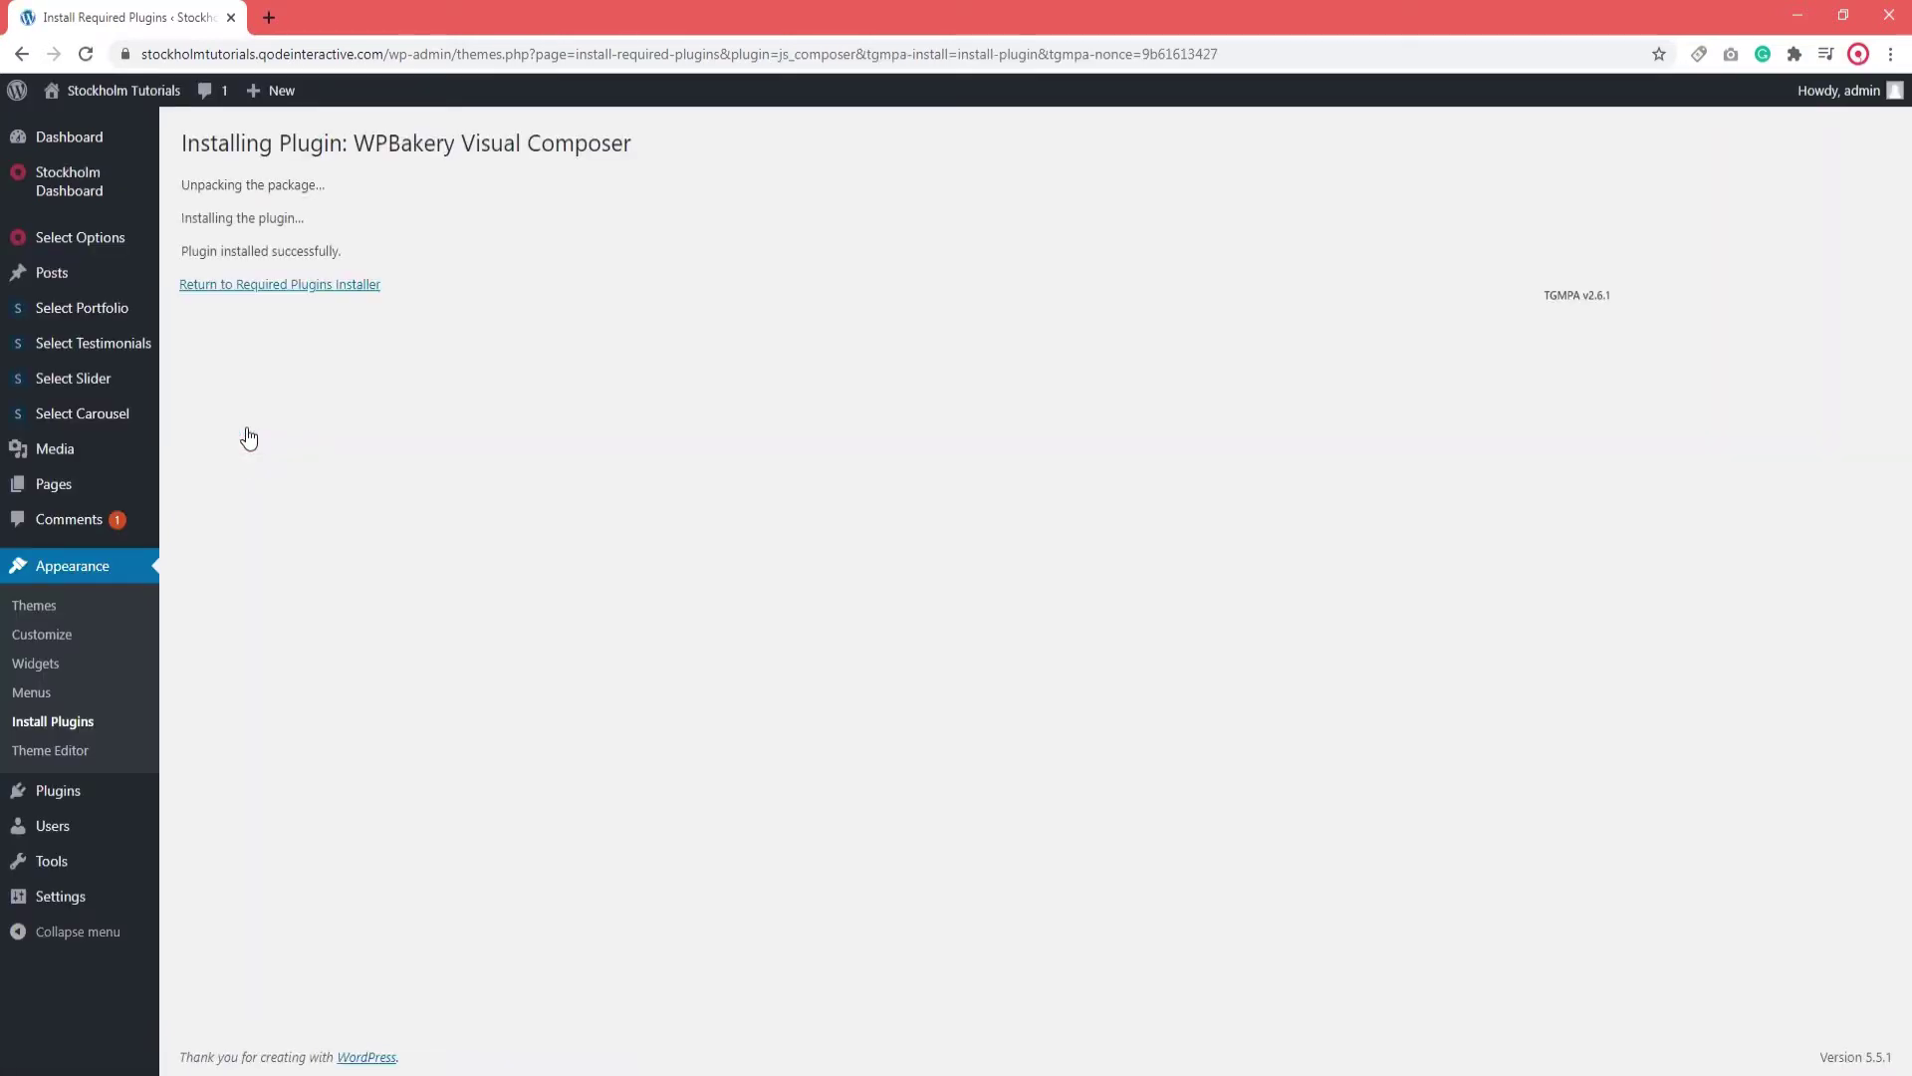
pyautogui.click(260, 287)
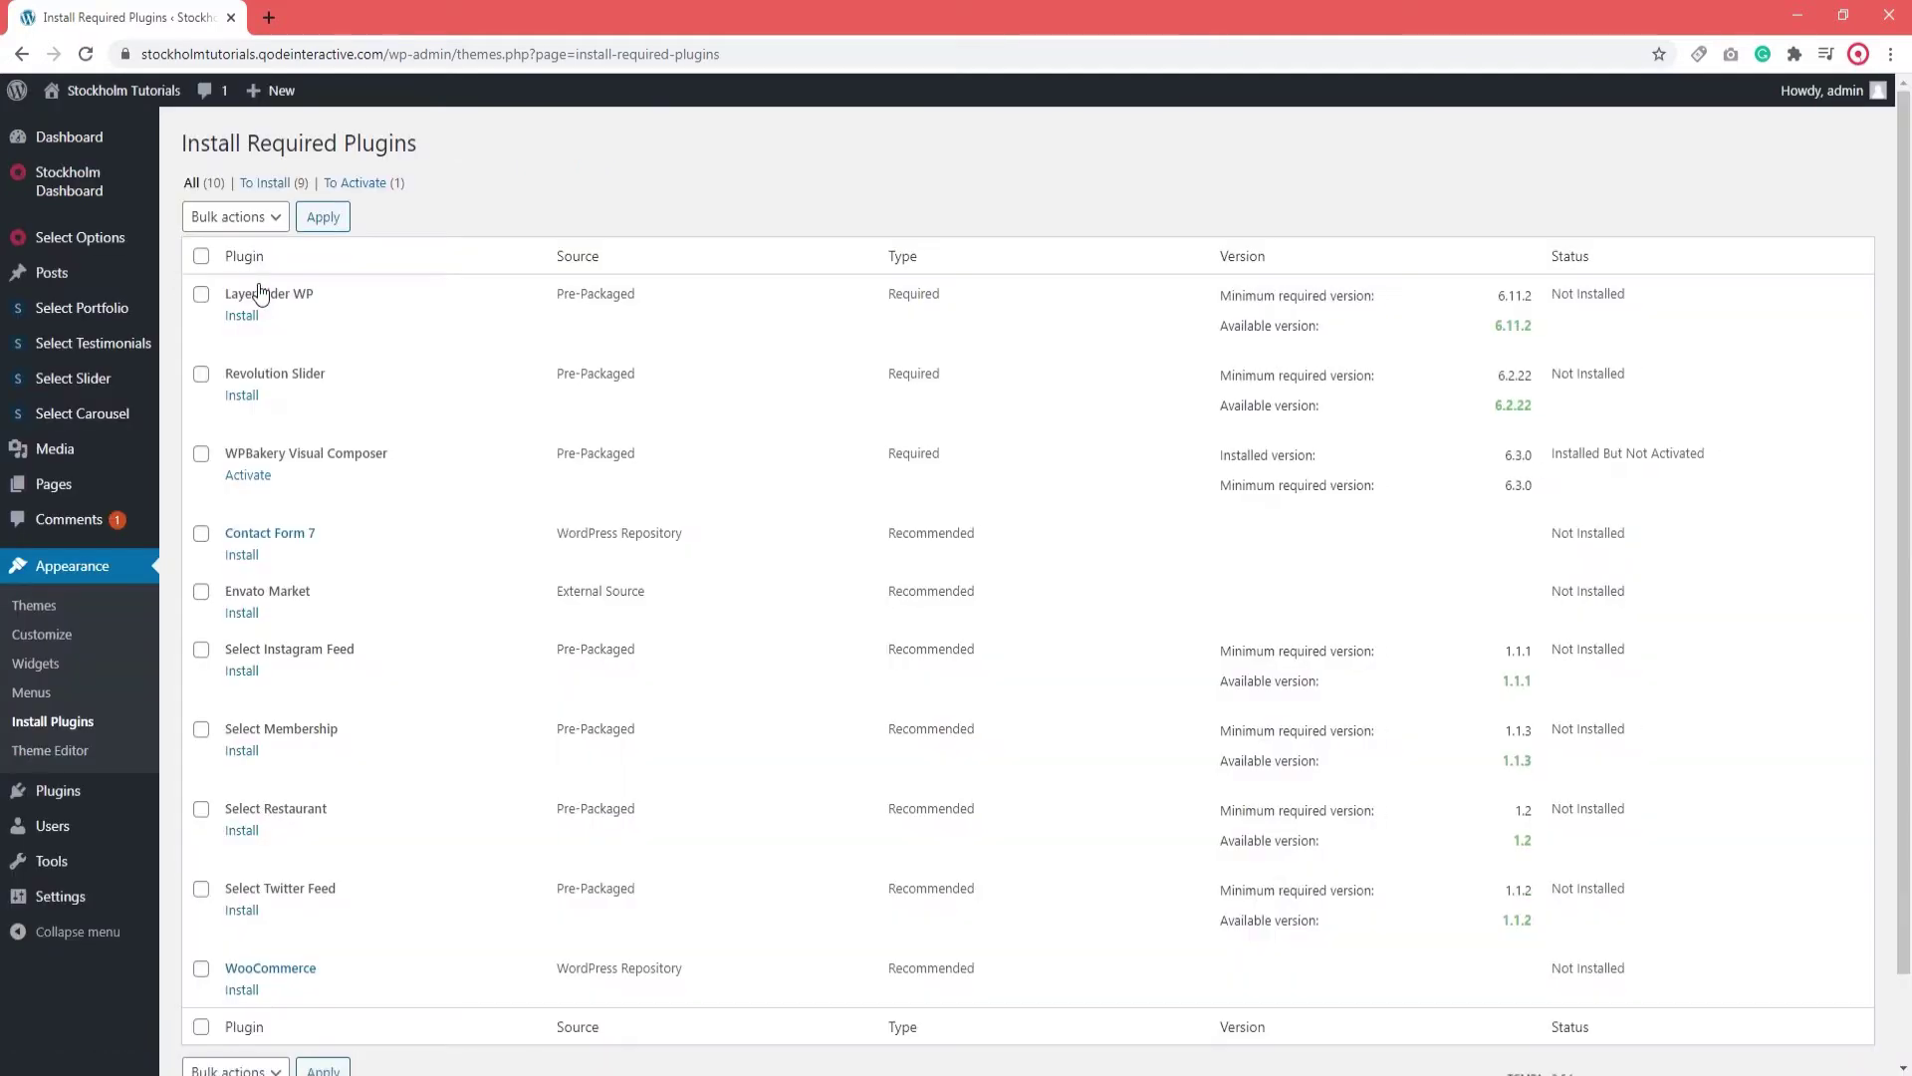
pyautogui.click(258, 478)
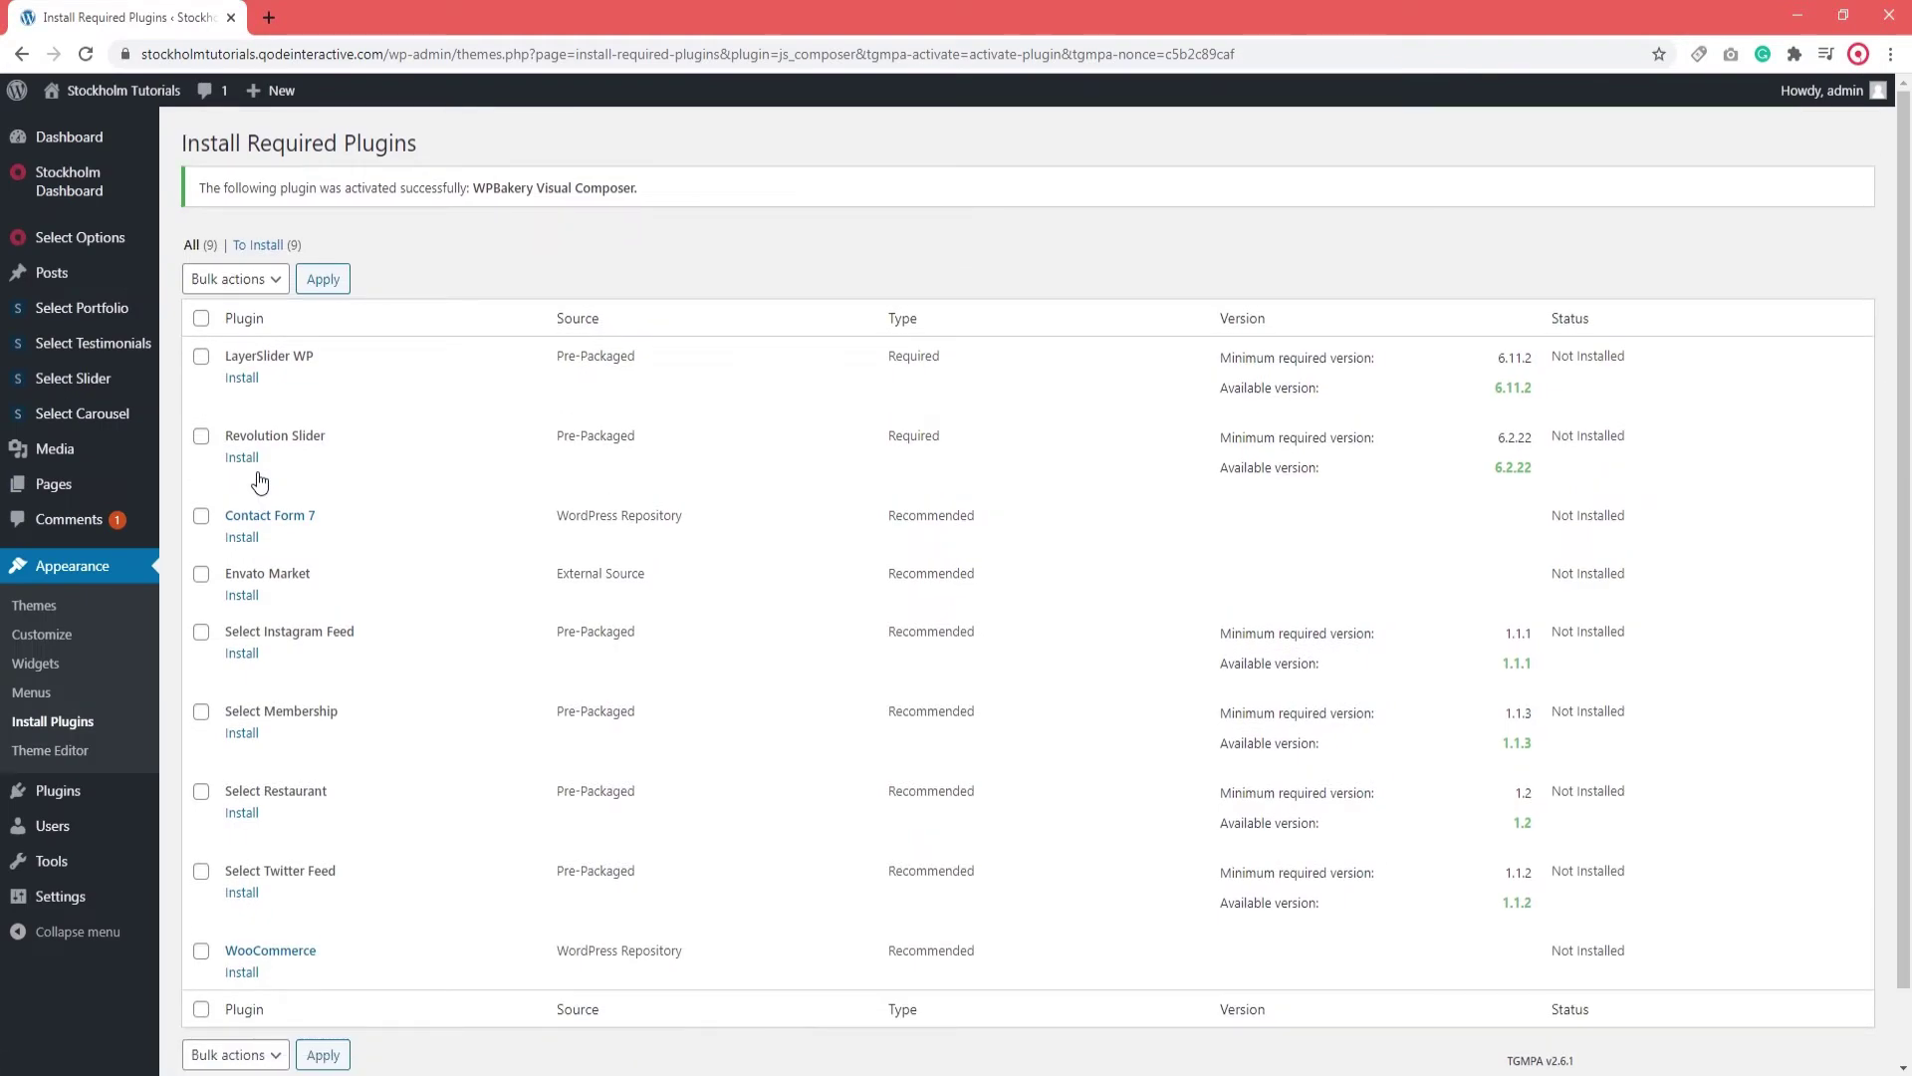
# Open the Home Business front page for editing from the list of all pages
pyautogui.moveTo(93, 485)
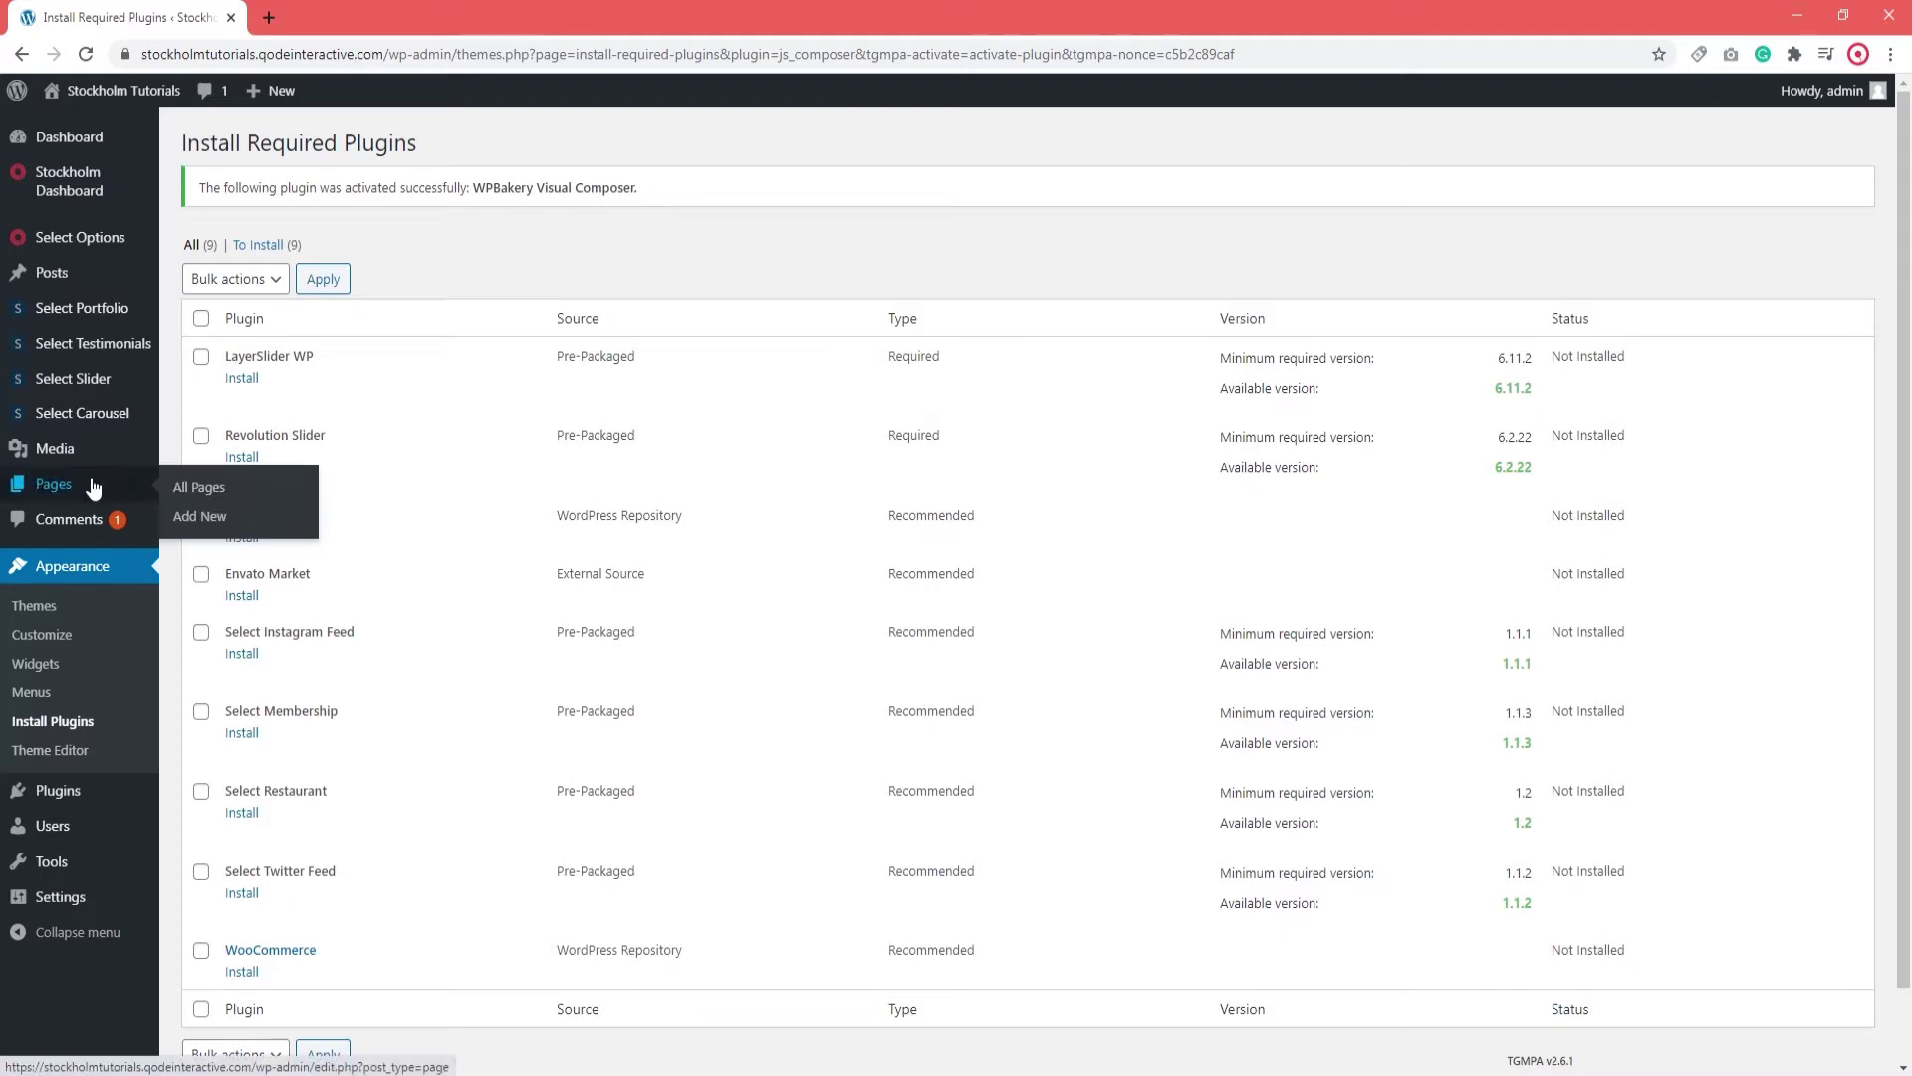
pyautogui.click(172, 489)
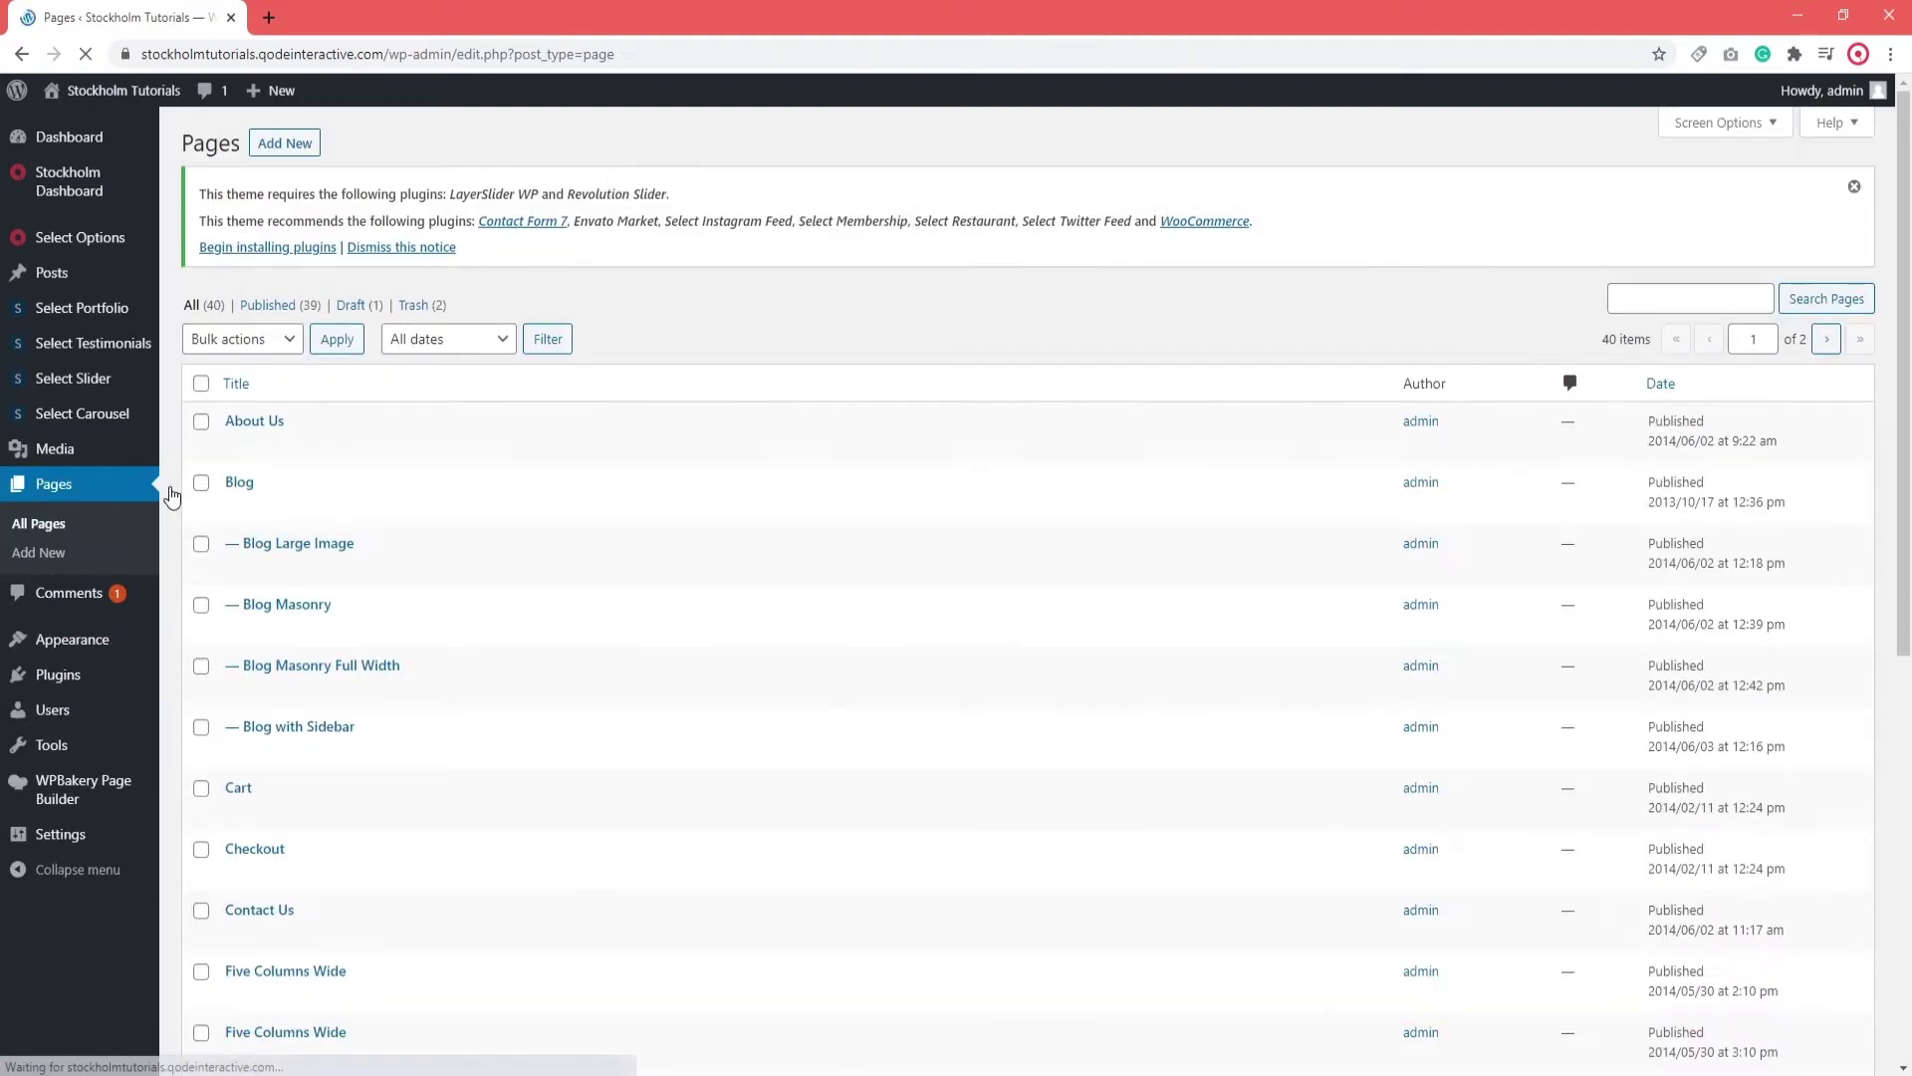
pyautogui.scroll(-7, 1472, 803)
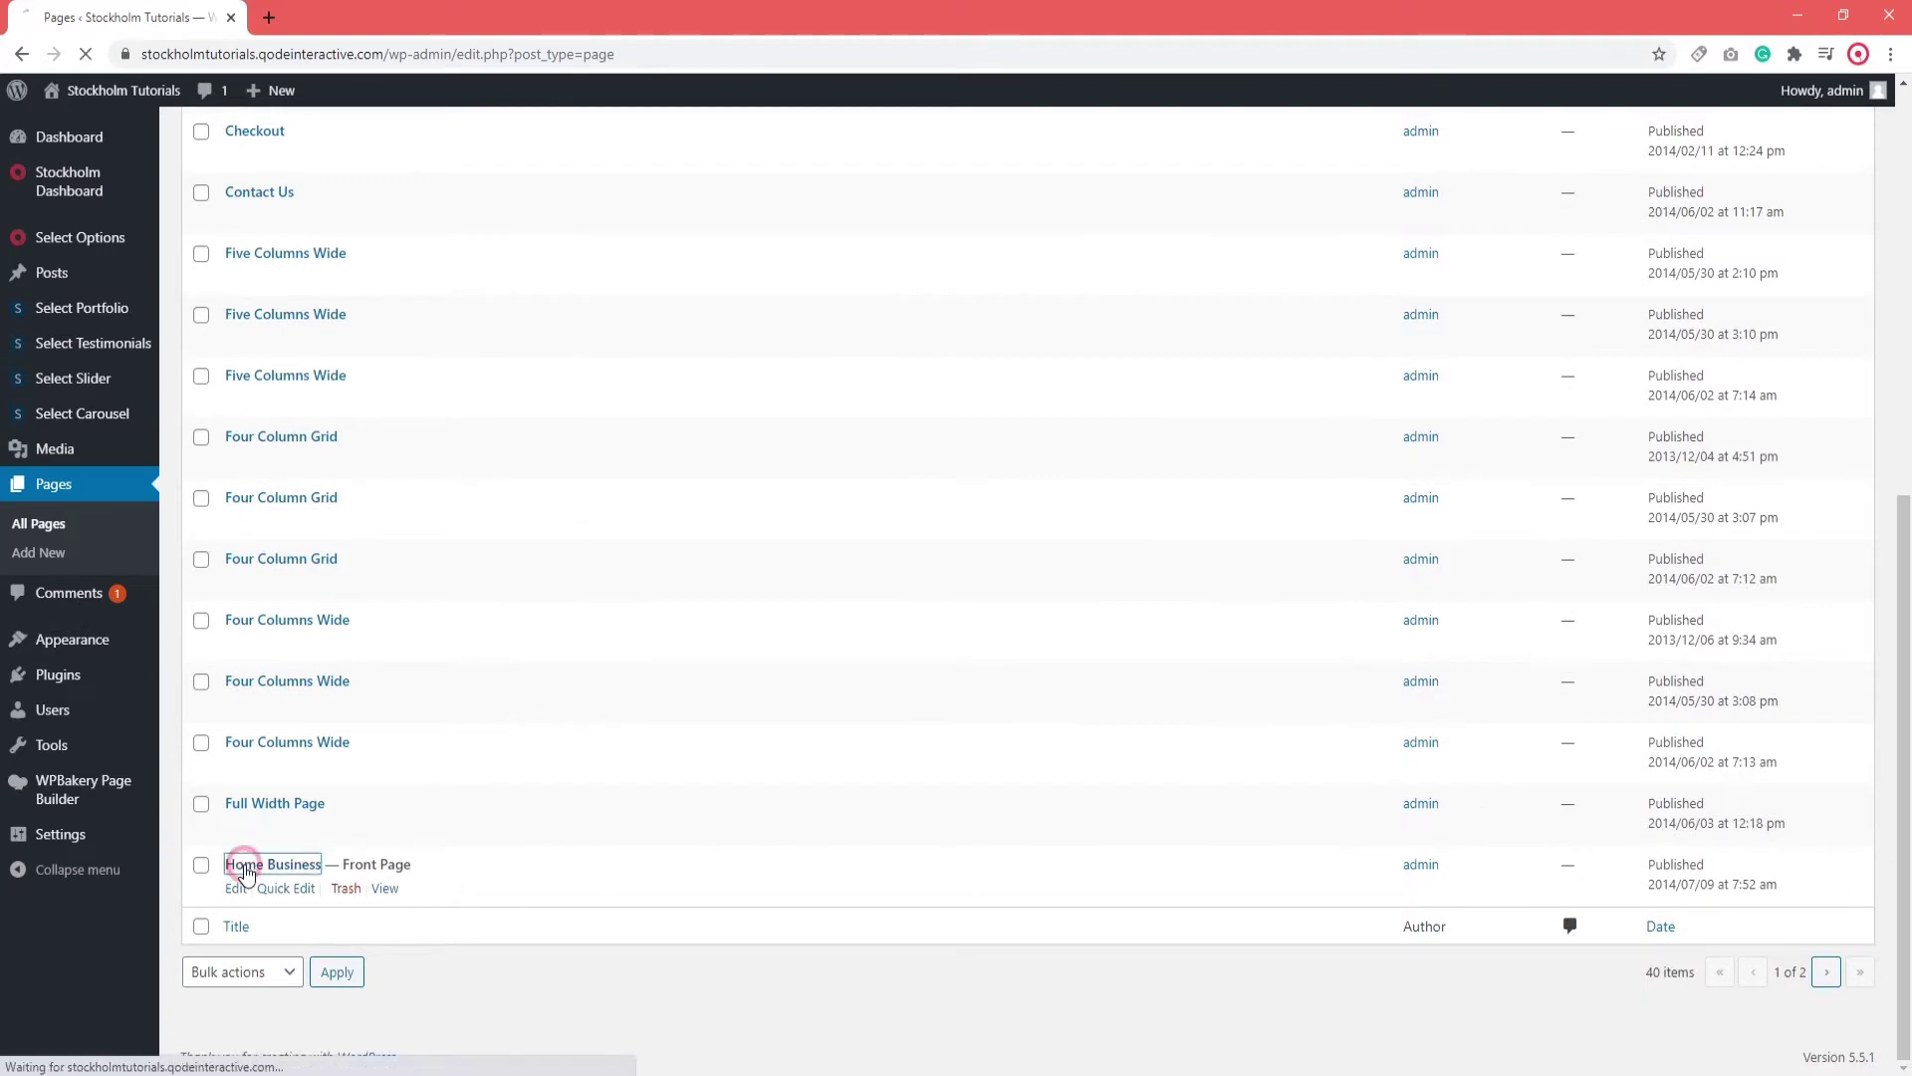
pyautogui.click(245, 865)
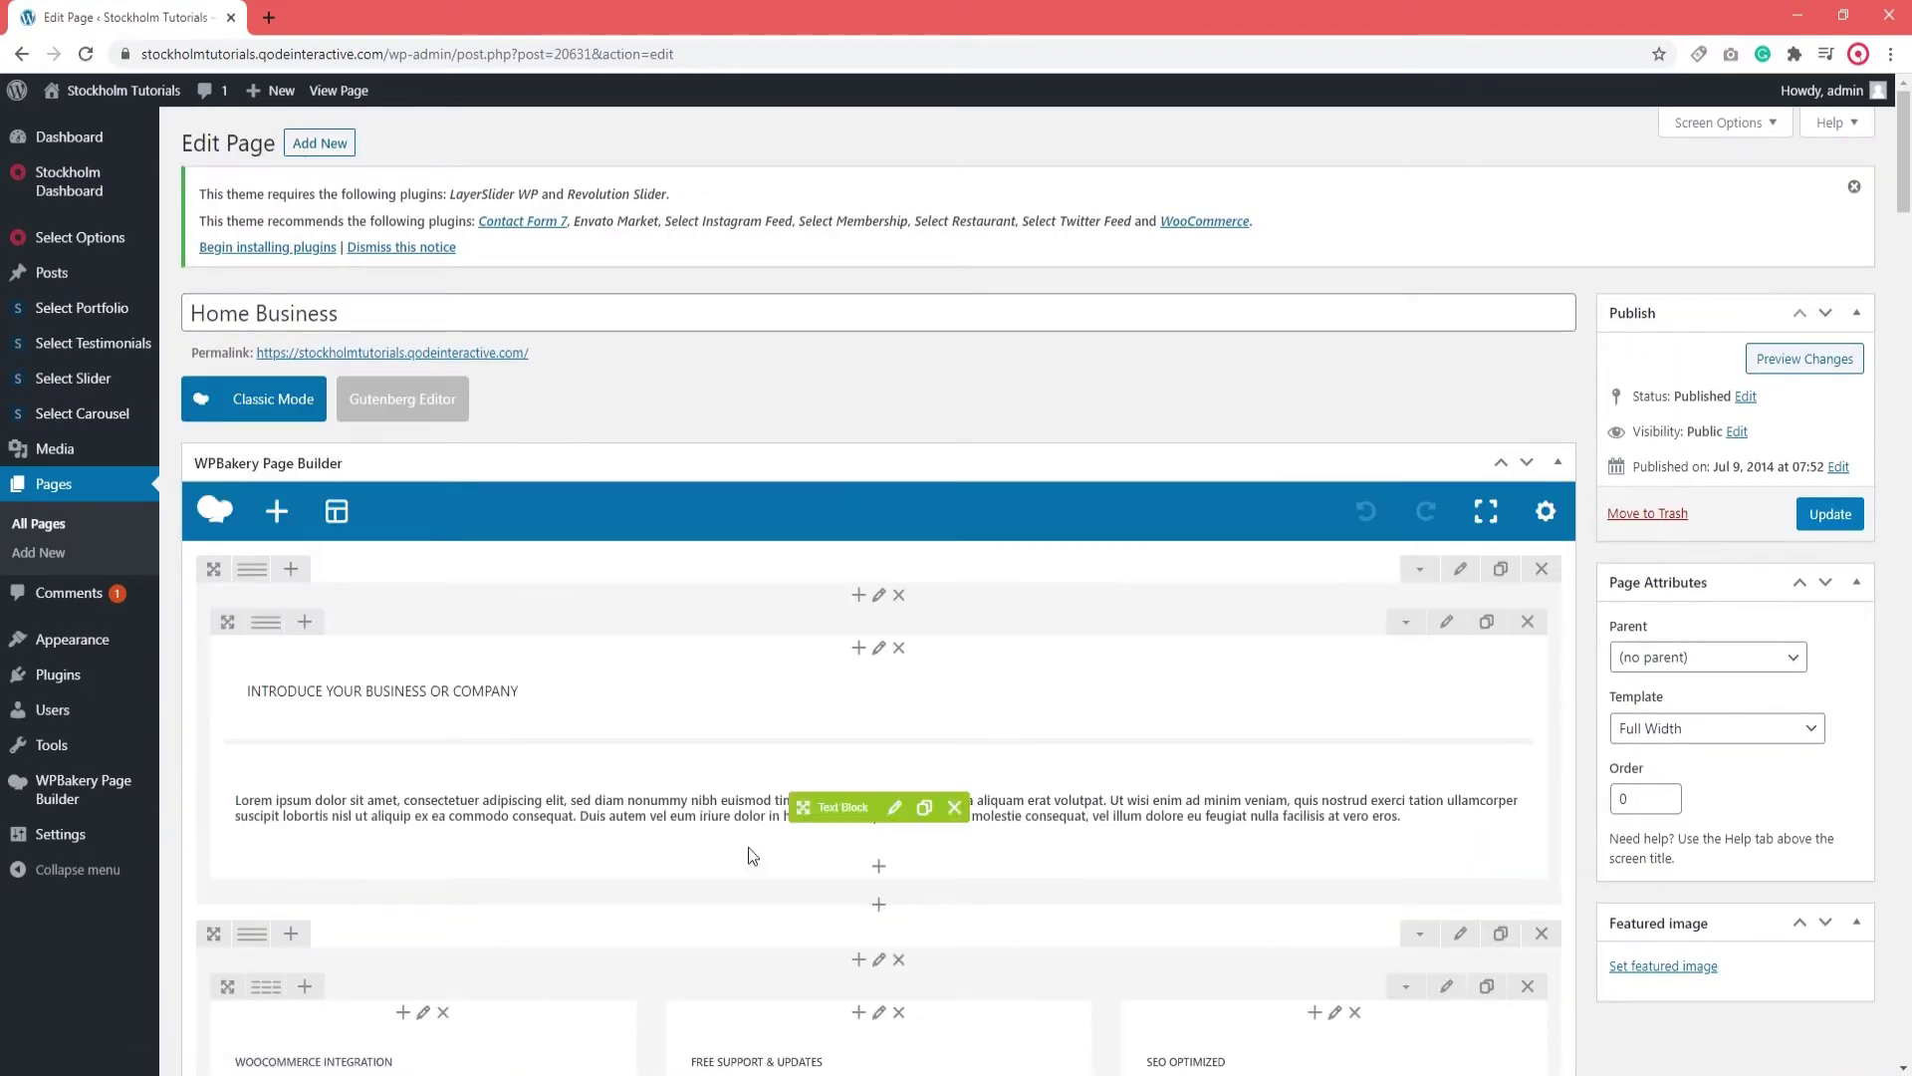
# Move the "SEO OPTIMIZED" text block from the third column to below the middle column's paragraph and duplicate it
pyautogui.moveTo(1905, 179)
pyautogui.mouseDown()
pyautogui.moveTo(1897, 438)
pyautogui.moveTo(1908, 187)
pyautogui.moveTo(1909, 208)
pyautogui.mouseUp()
pyautogui.moveTo(1310, 688); pyautogui.dragTo(881, 922)
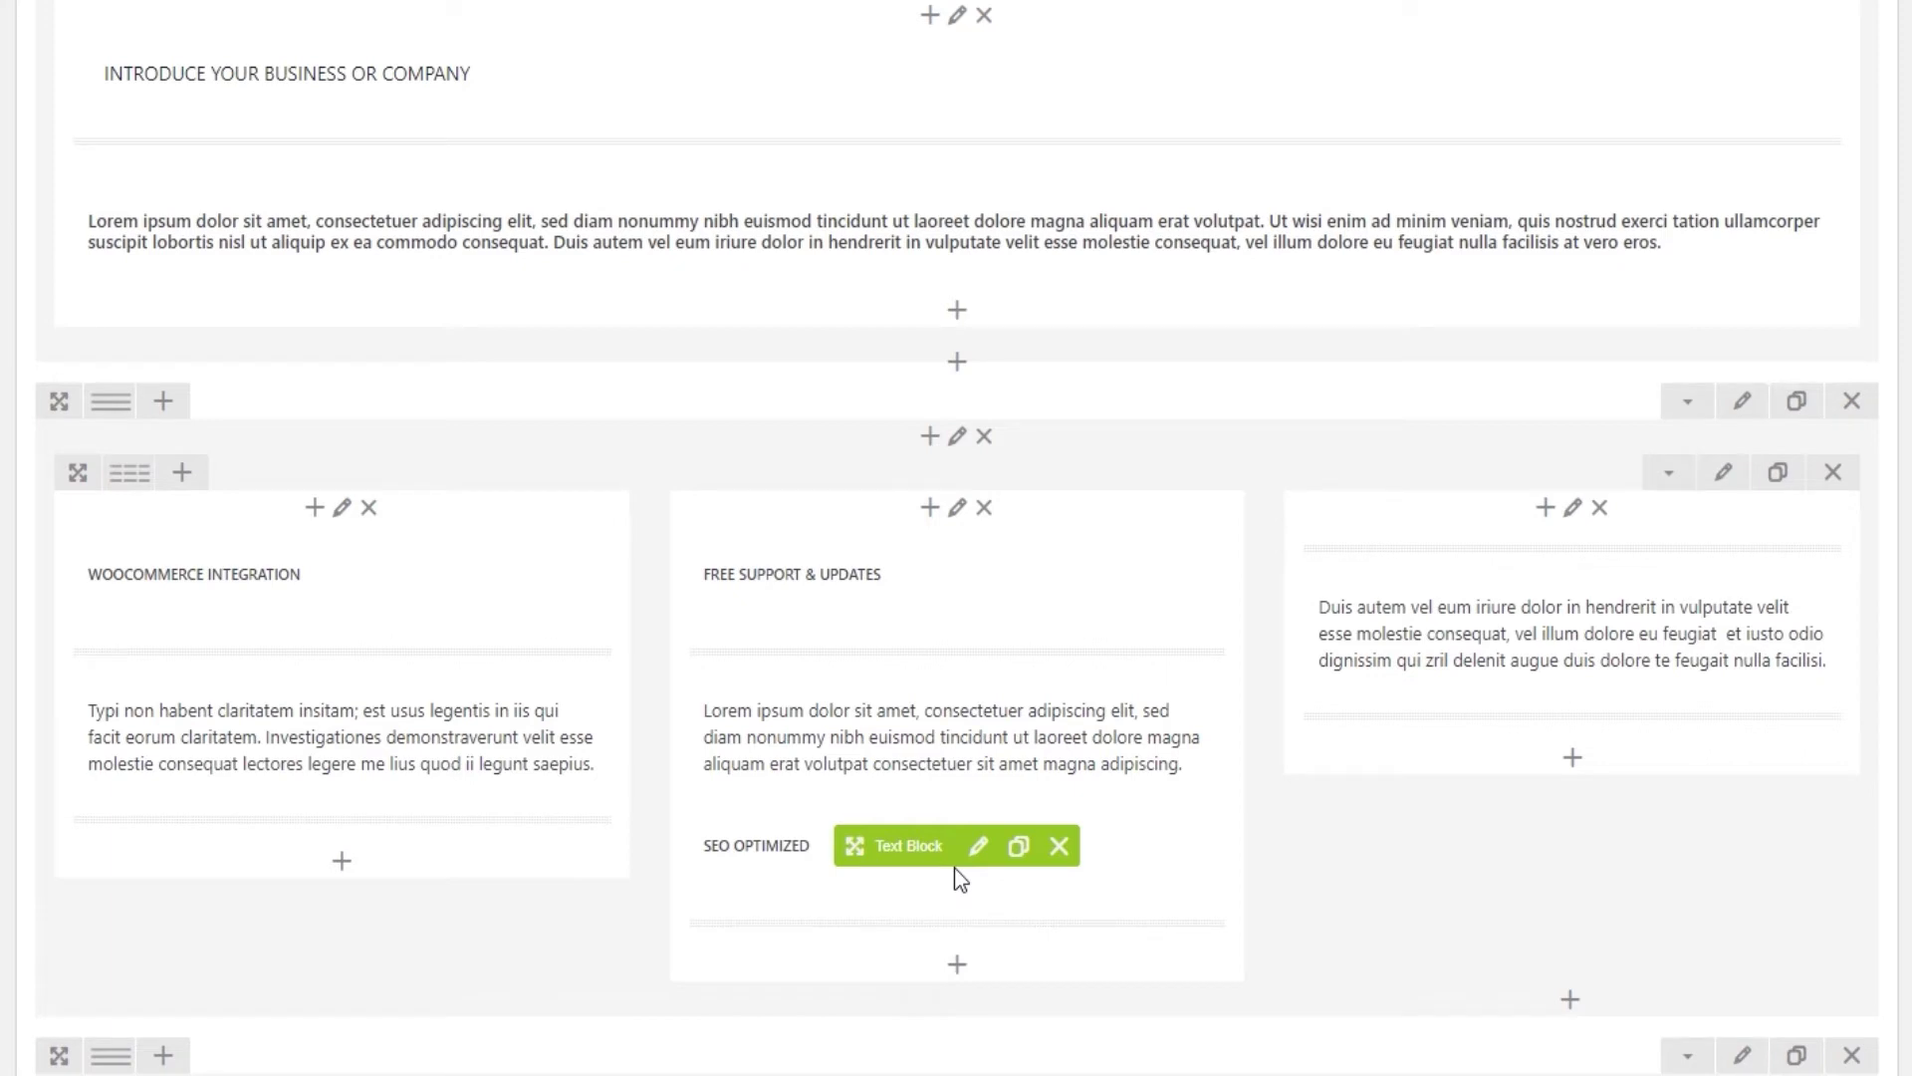
pyautogui.click(1018, 847)
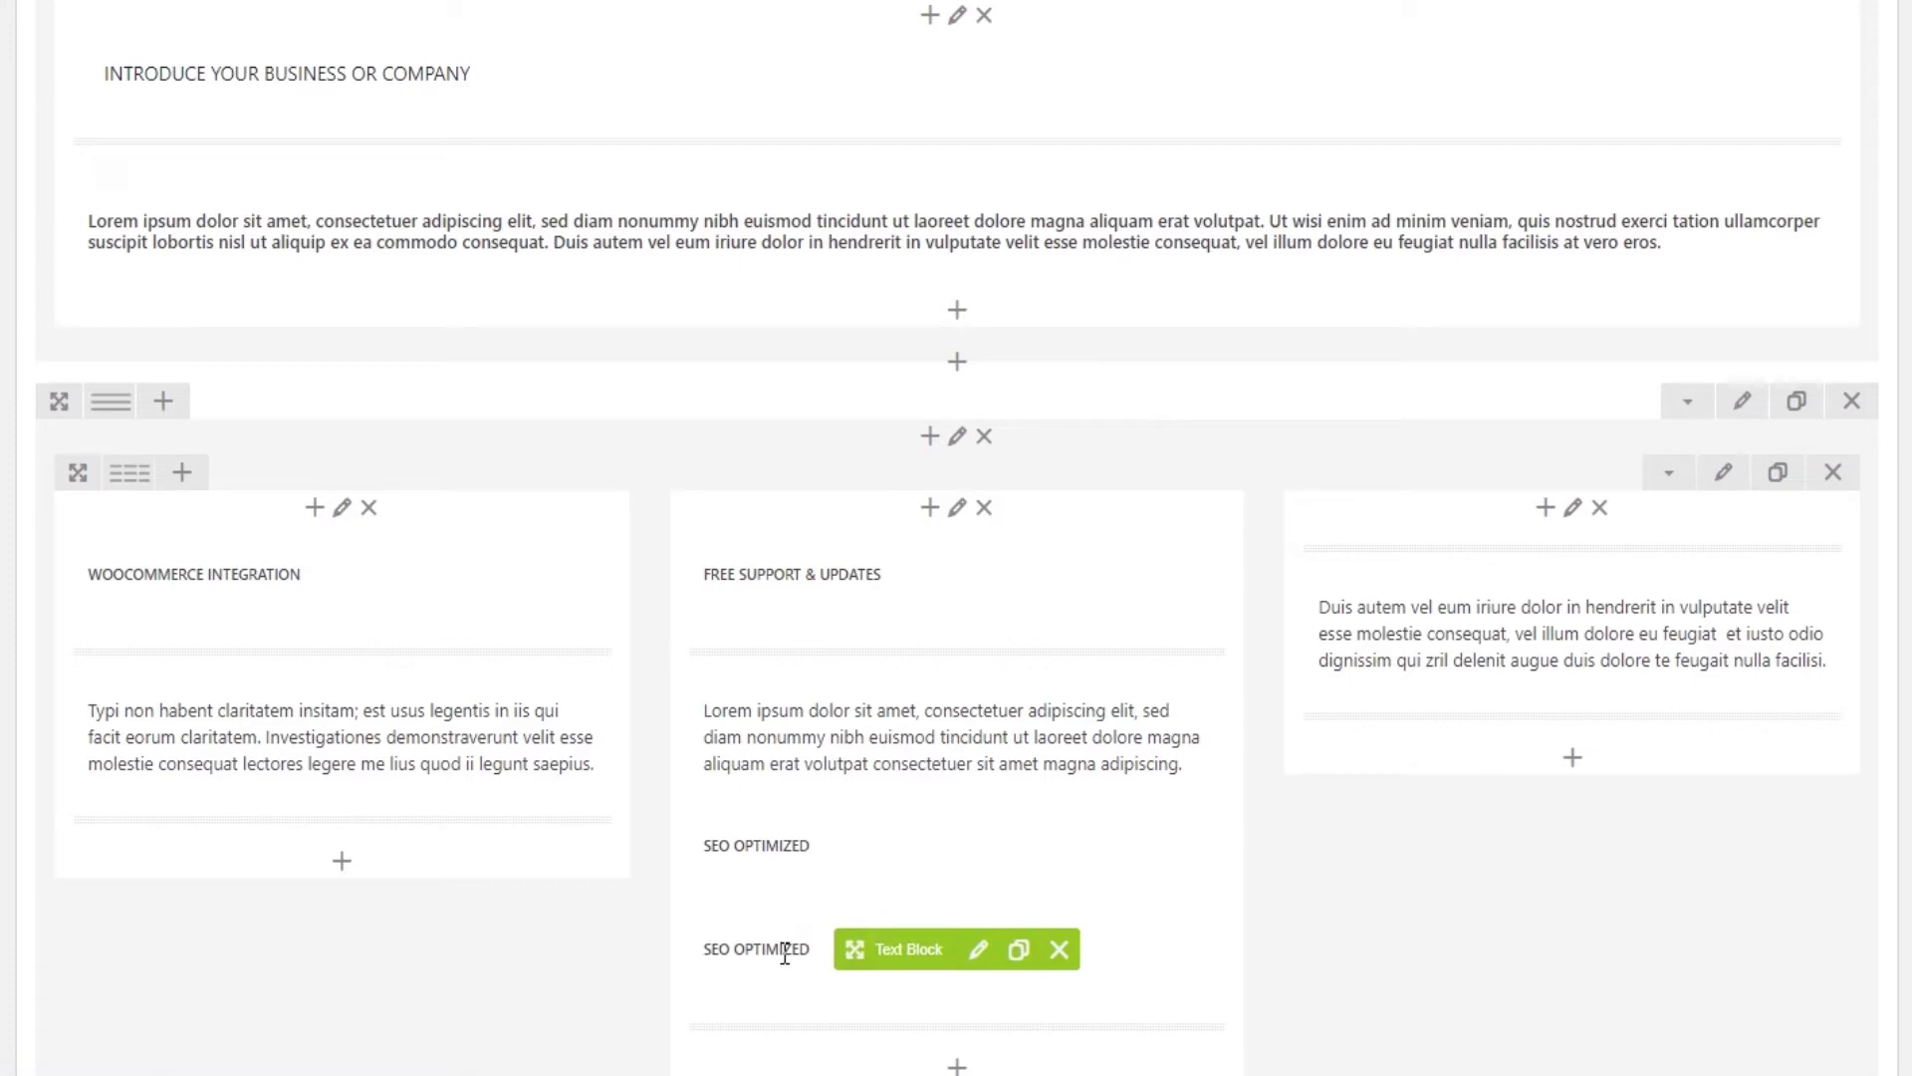
# Delete the duplicated "SEO OPTIMIZED" text block and move the remaining one back to the top of the third column
pyautogui.click(1059, 948)
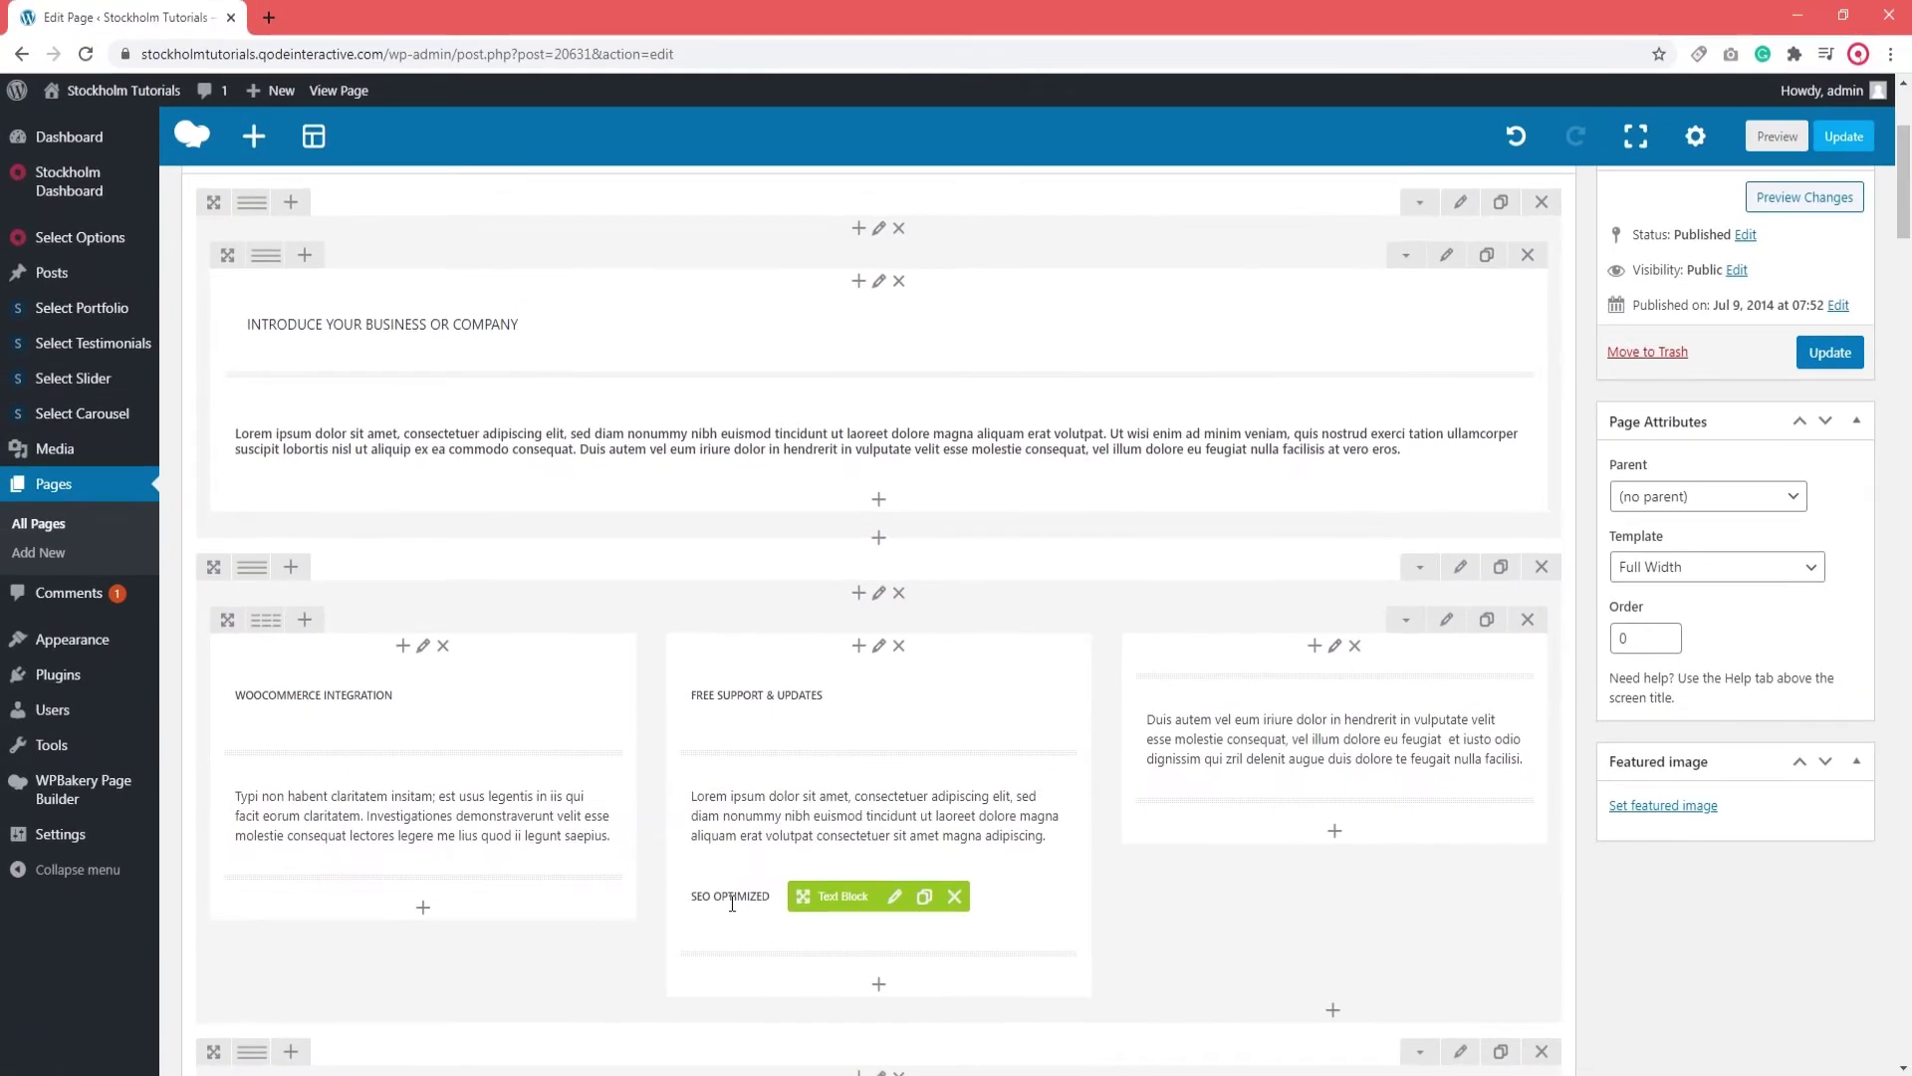
pyautogui.moveTo(831, 869); pyautogui.dragTo(1421, 603)
pyautogui.moveTo(1301, 672); pyautogui.dragTo(1305, 677)
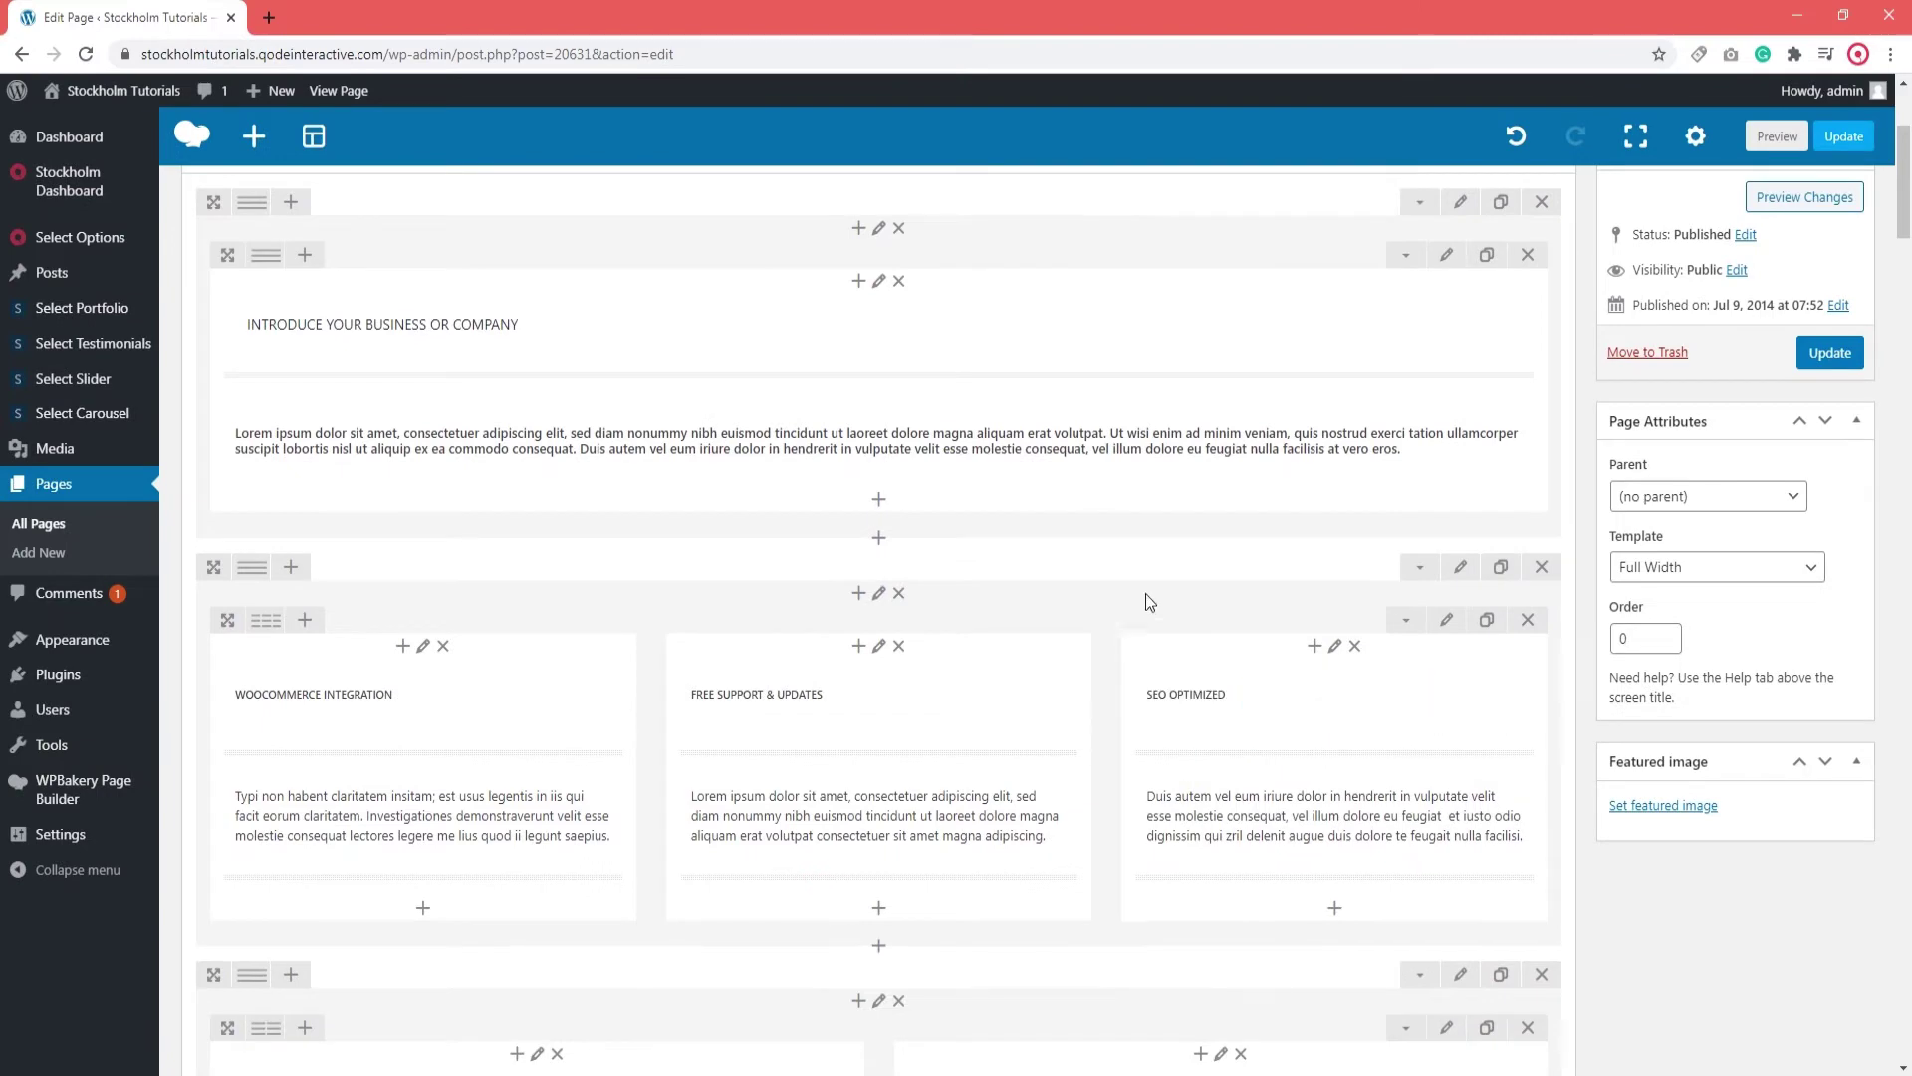
# Start adding a Single Image element, look over its general settings and close them without saving
pyautogui.scroll(4, 1146, 594)
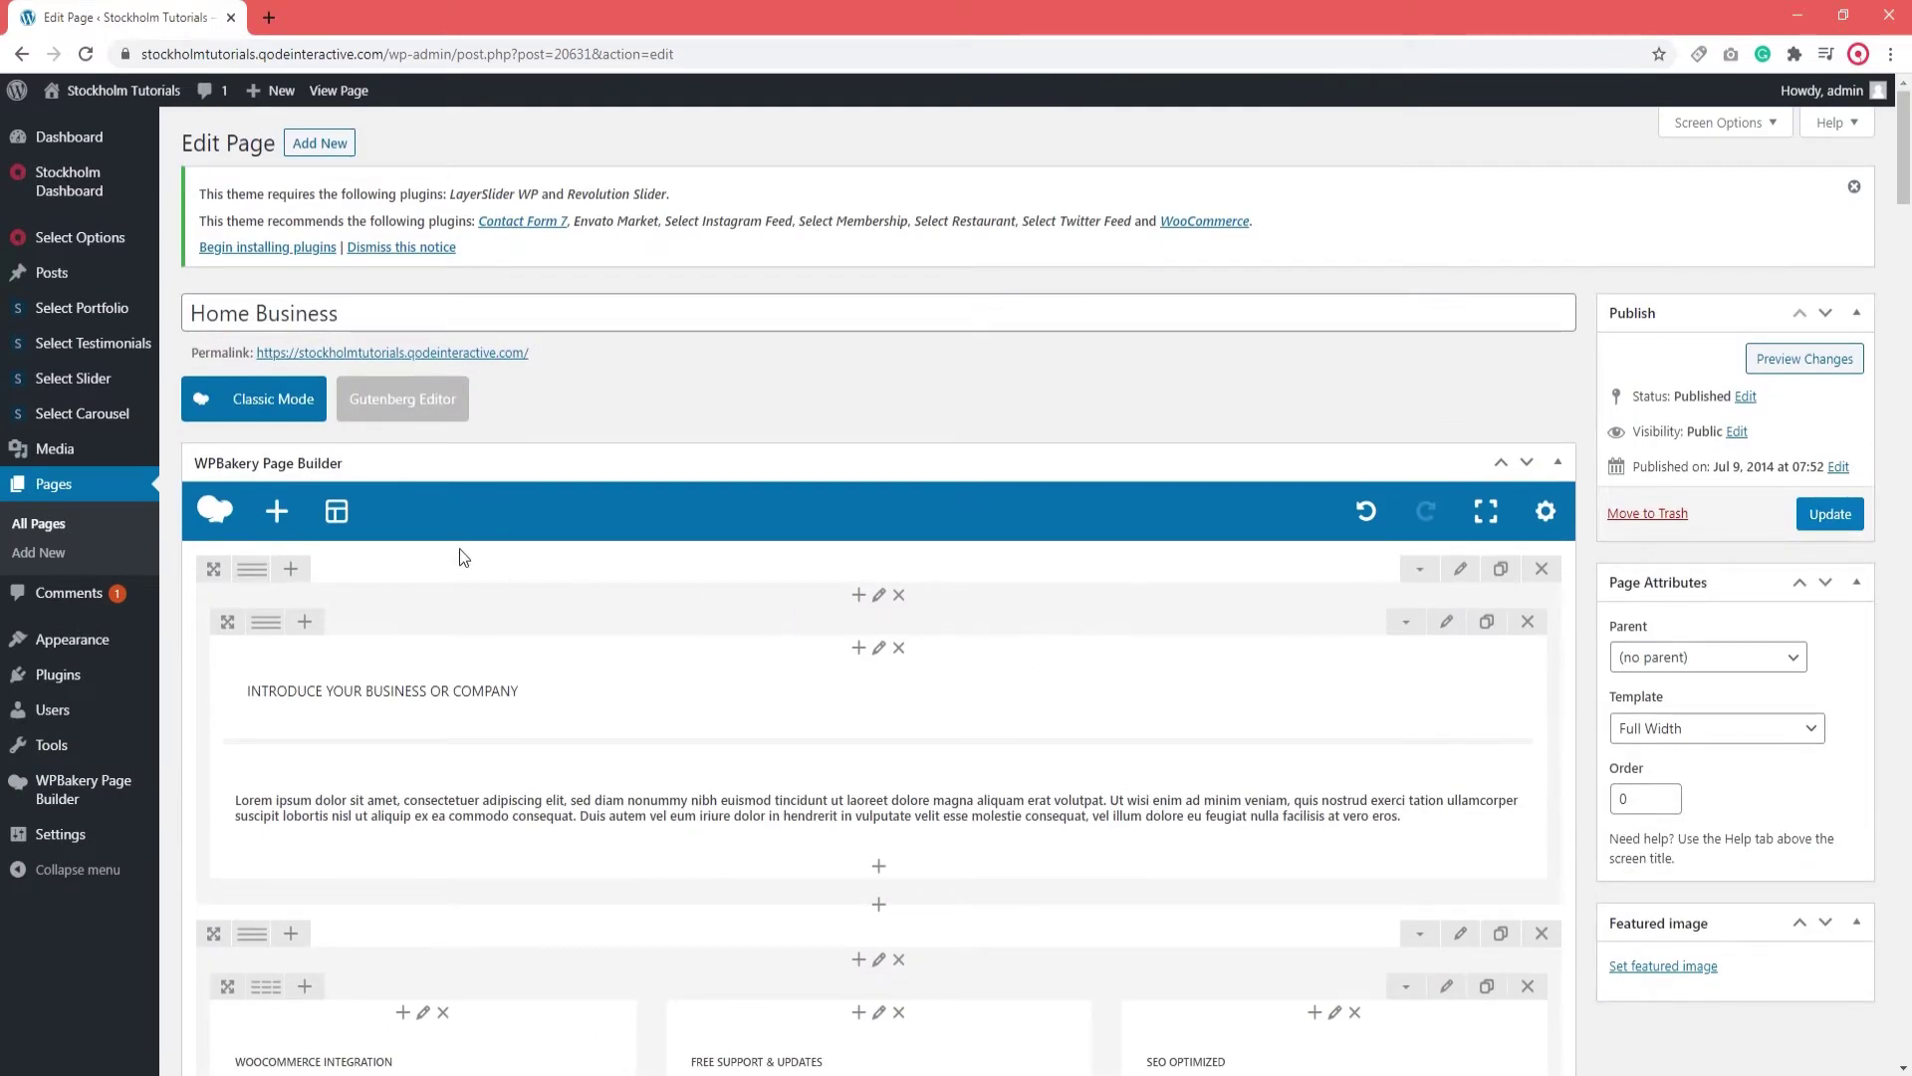
pyautogui.click(275, 513)
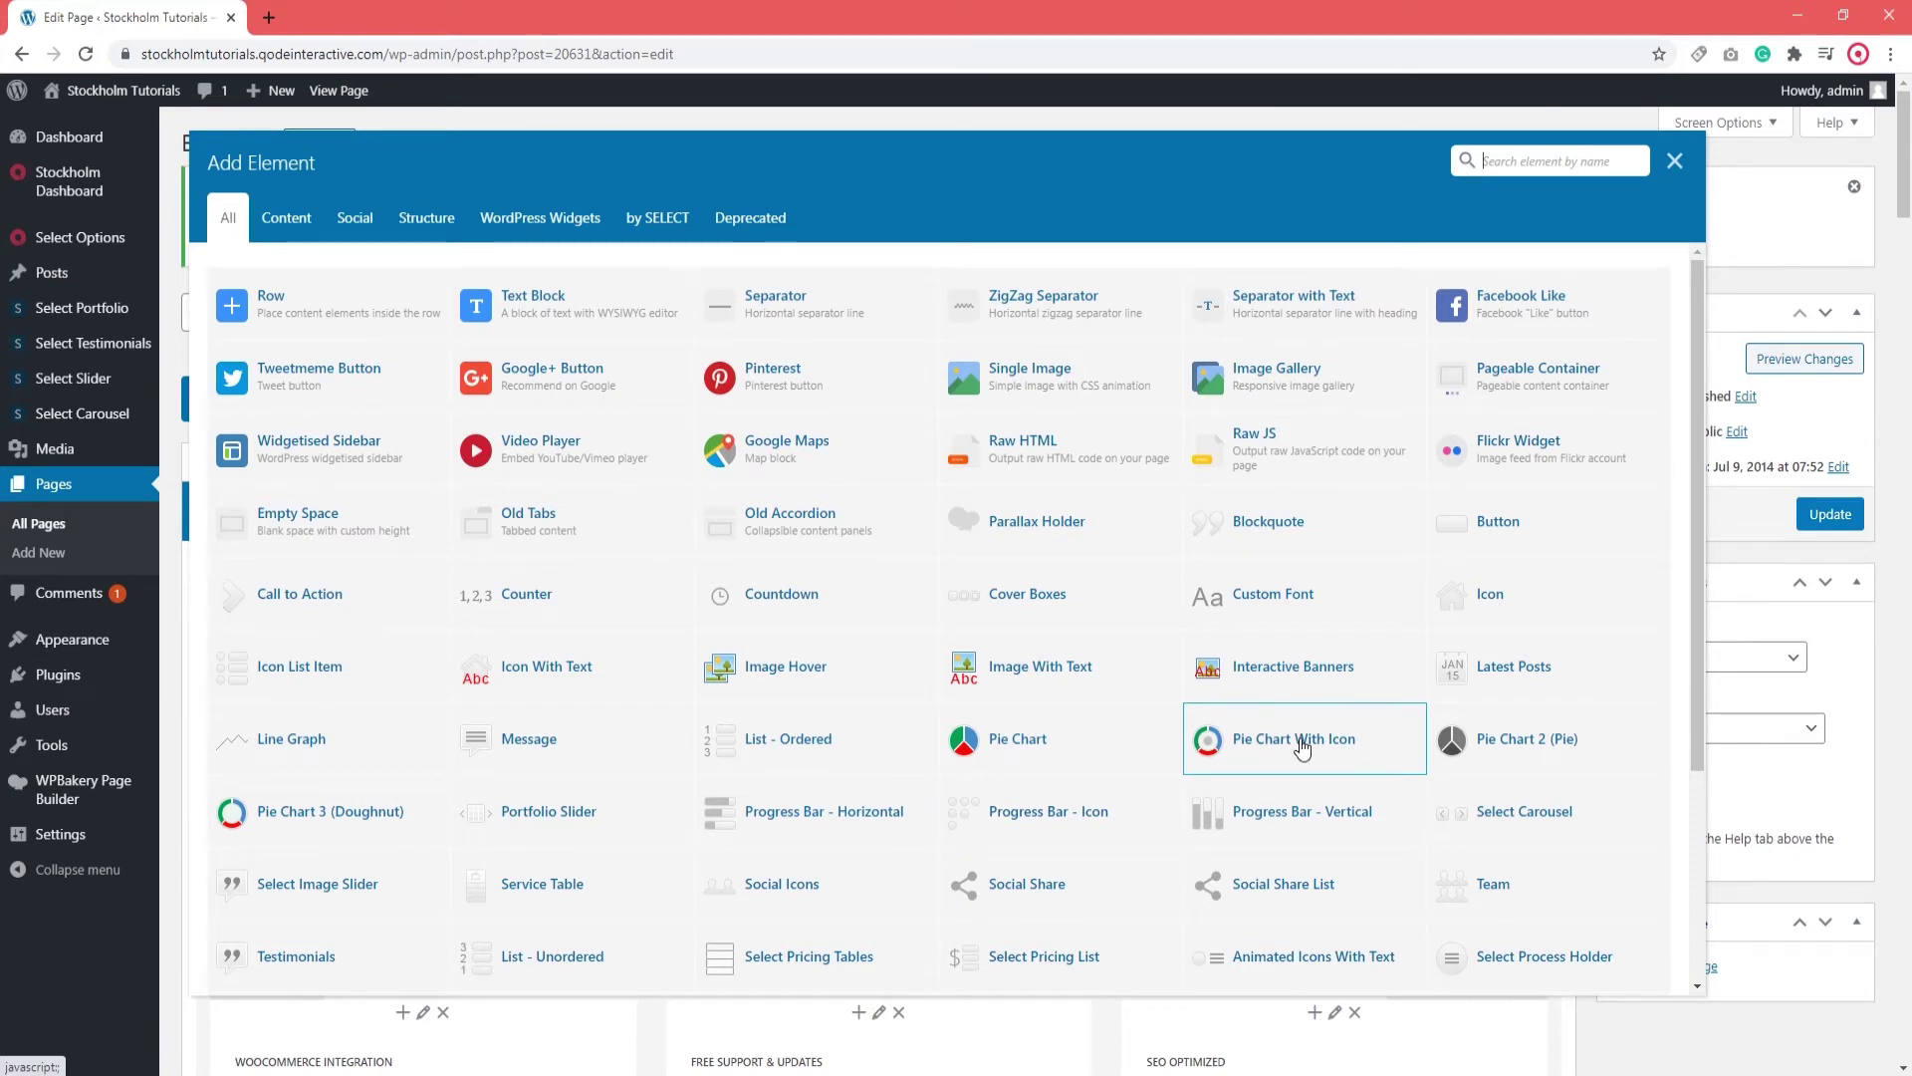
pyautogui.click(1023, 376)
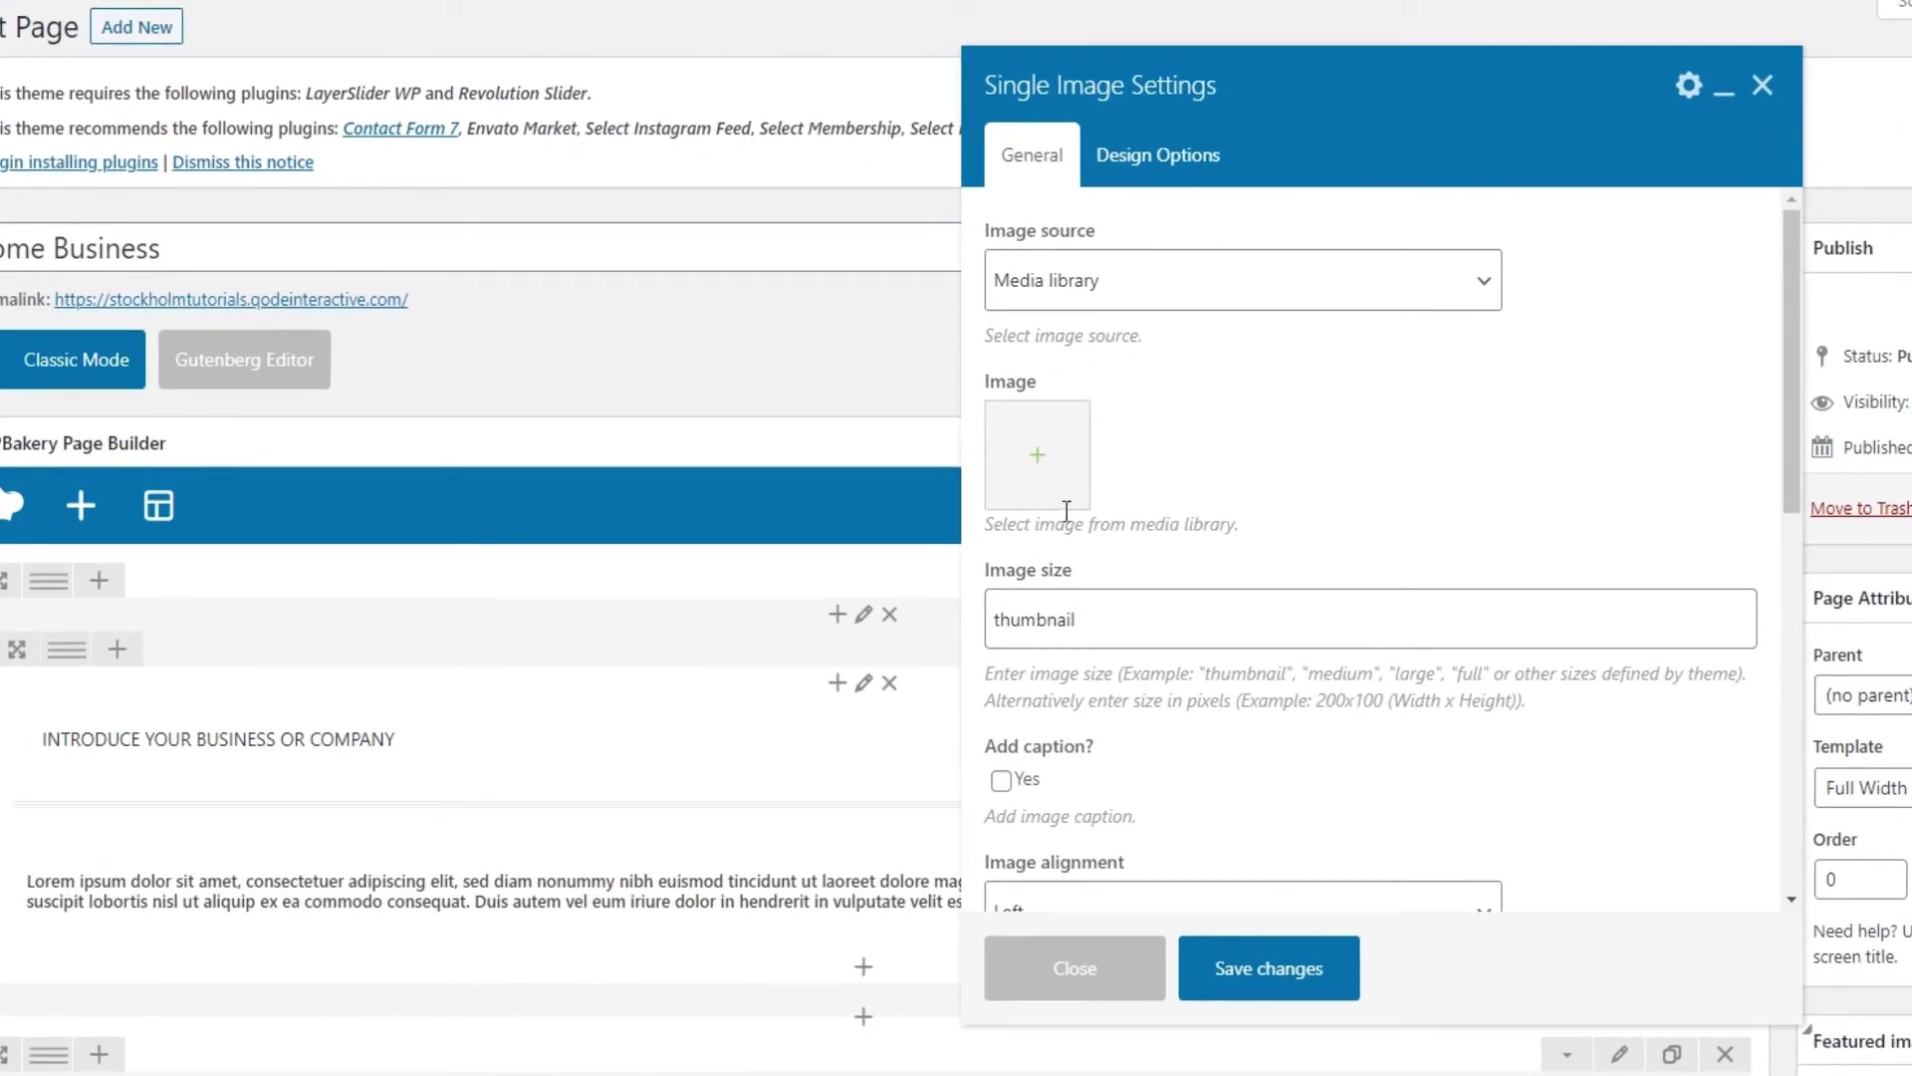
pyautogui.scroll(-5, 1072, 745)
pyautogui.scroll(-1, 1073, 745)
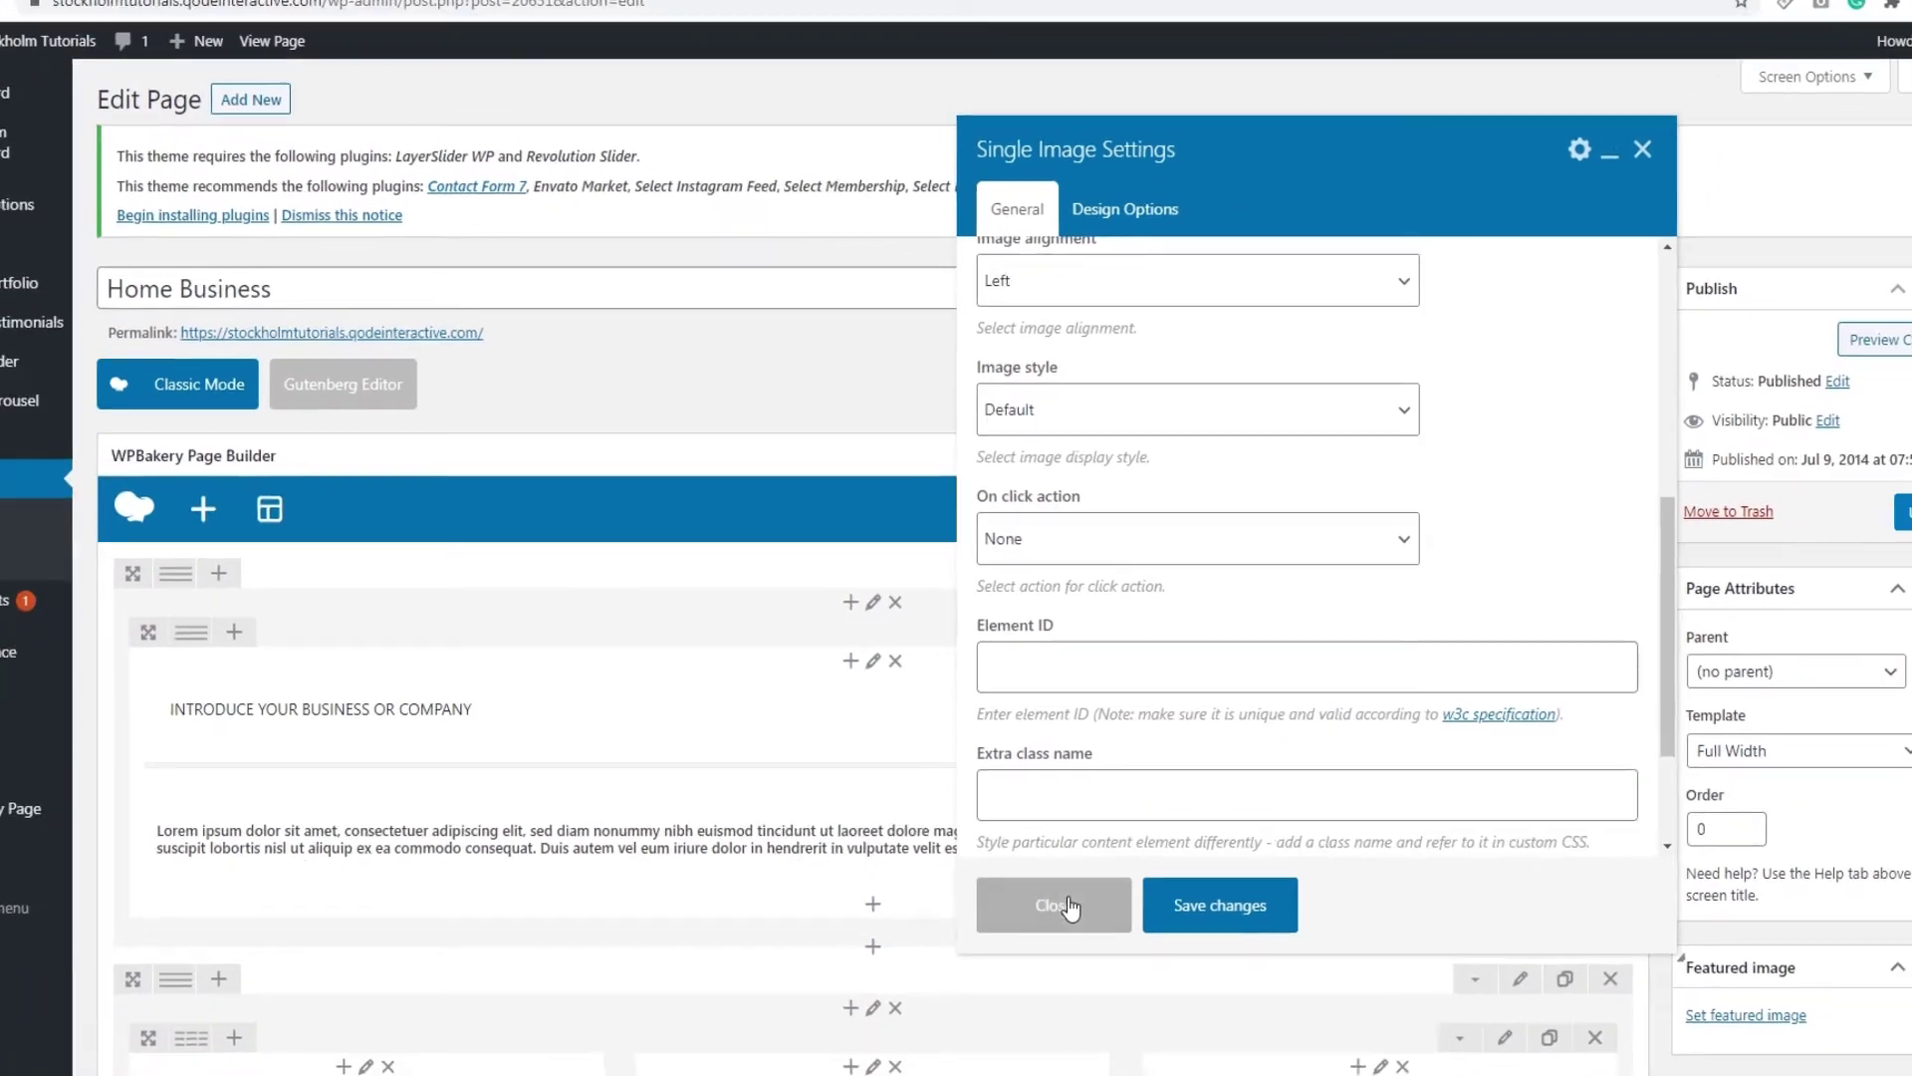
pyautogui.click(1045, 966)
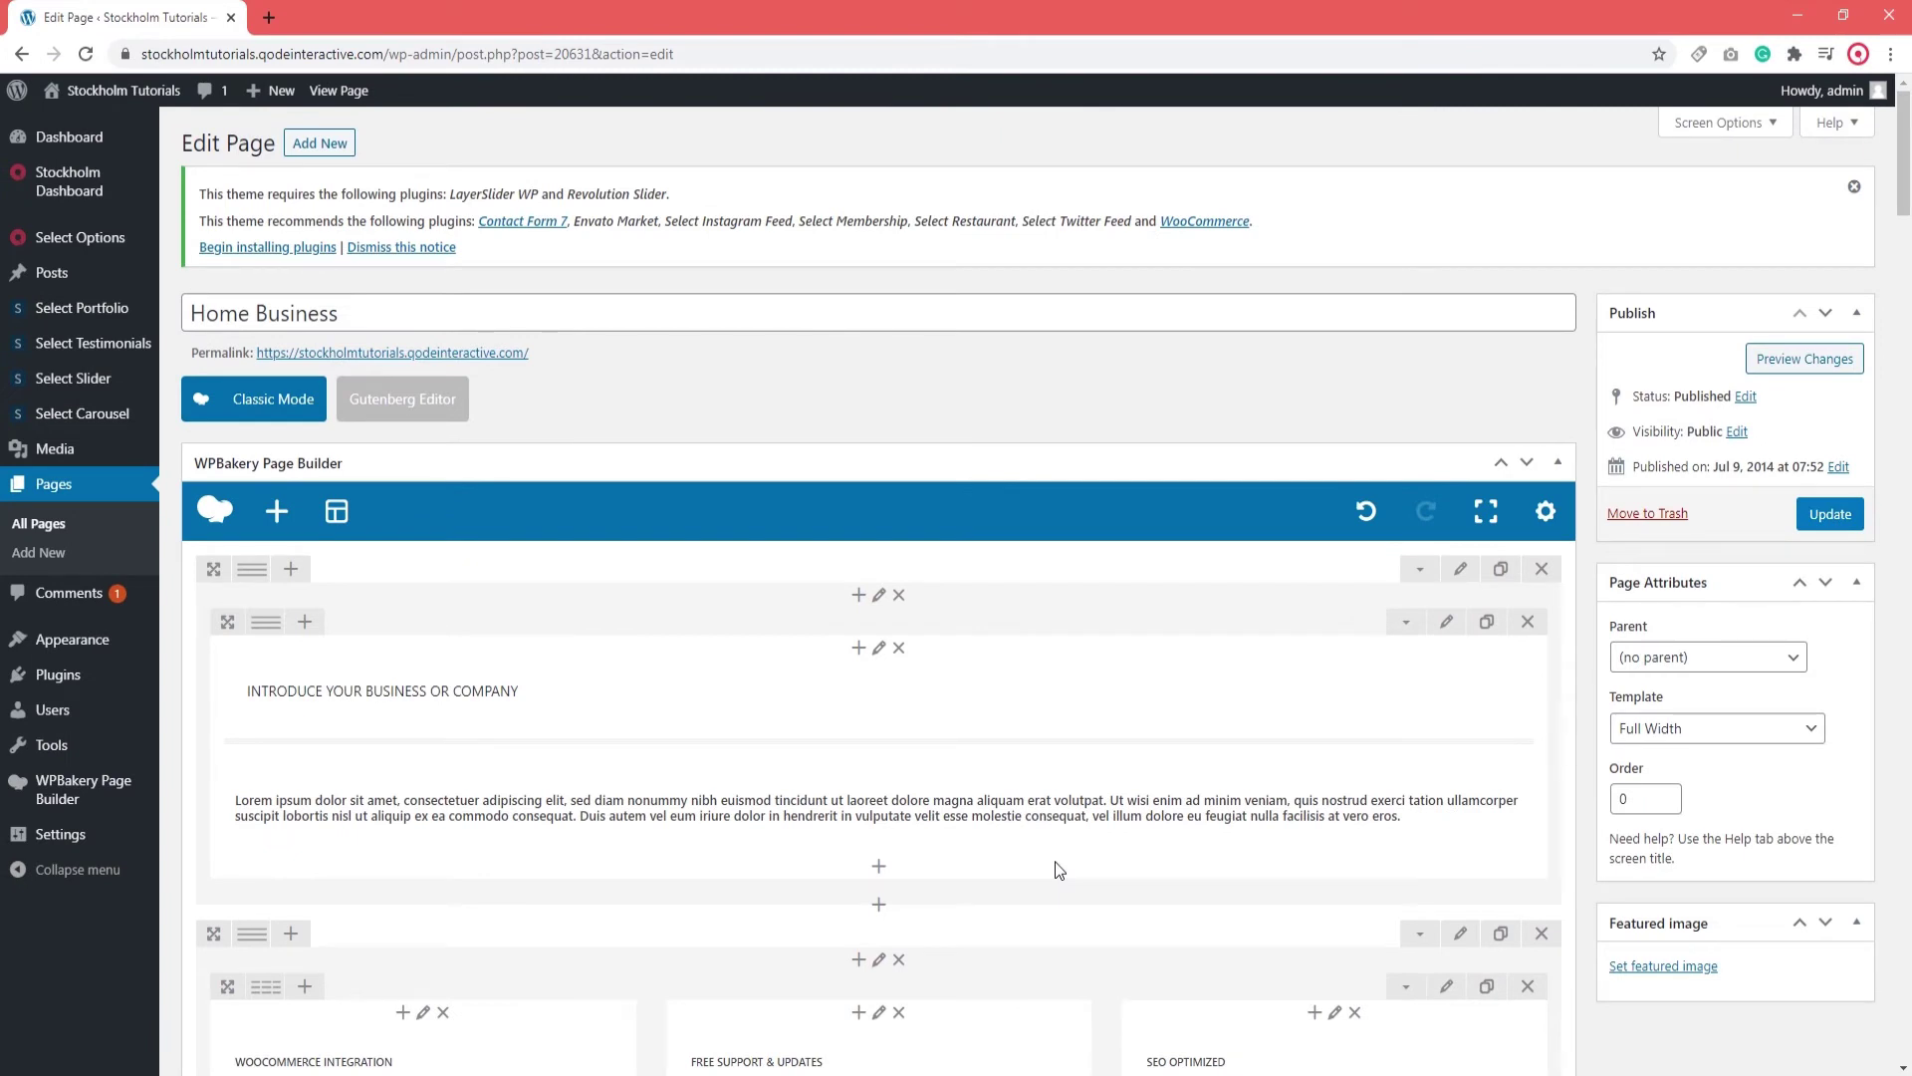
pyautogui.scroll(-9, 1056, 863)
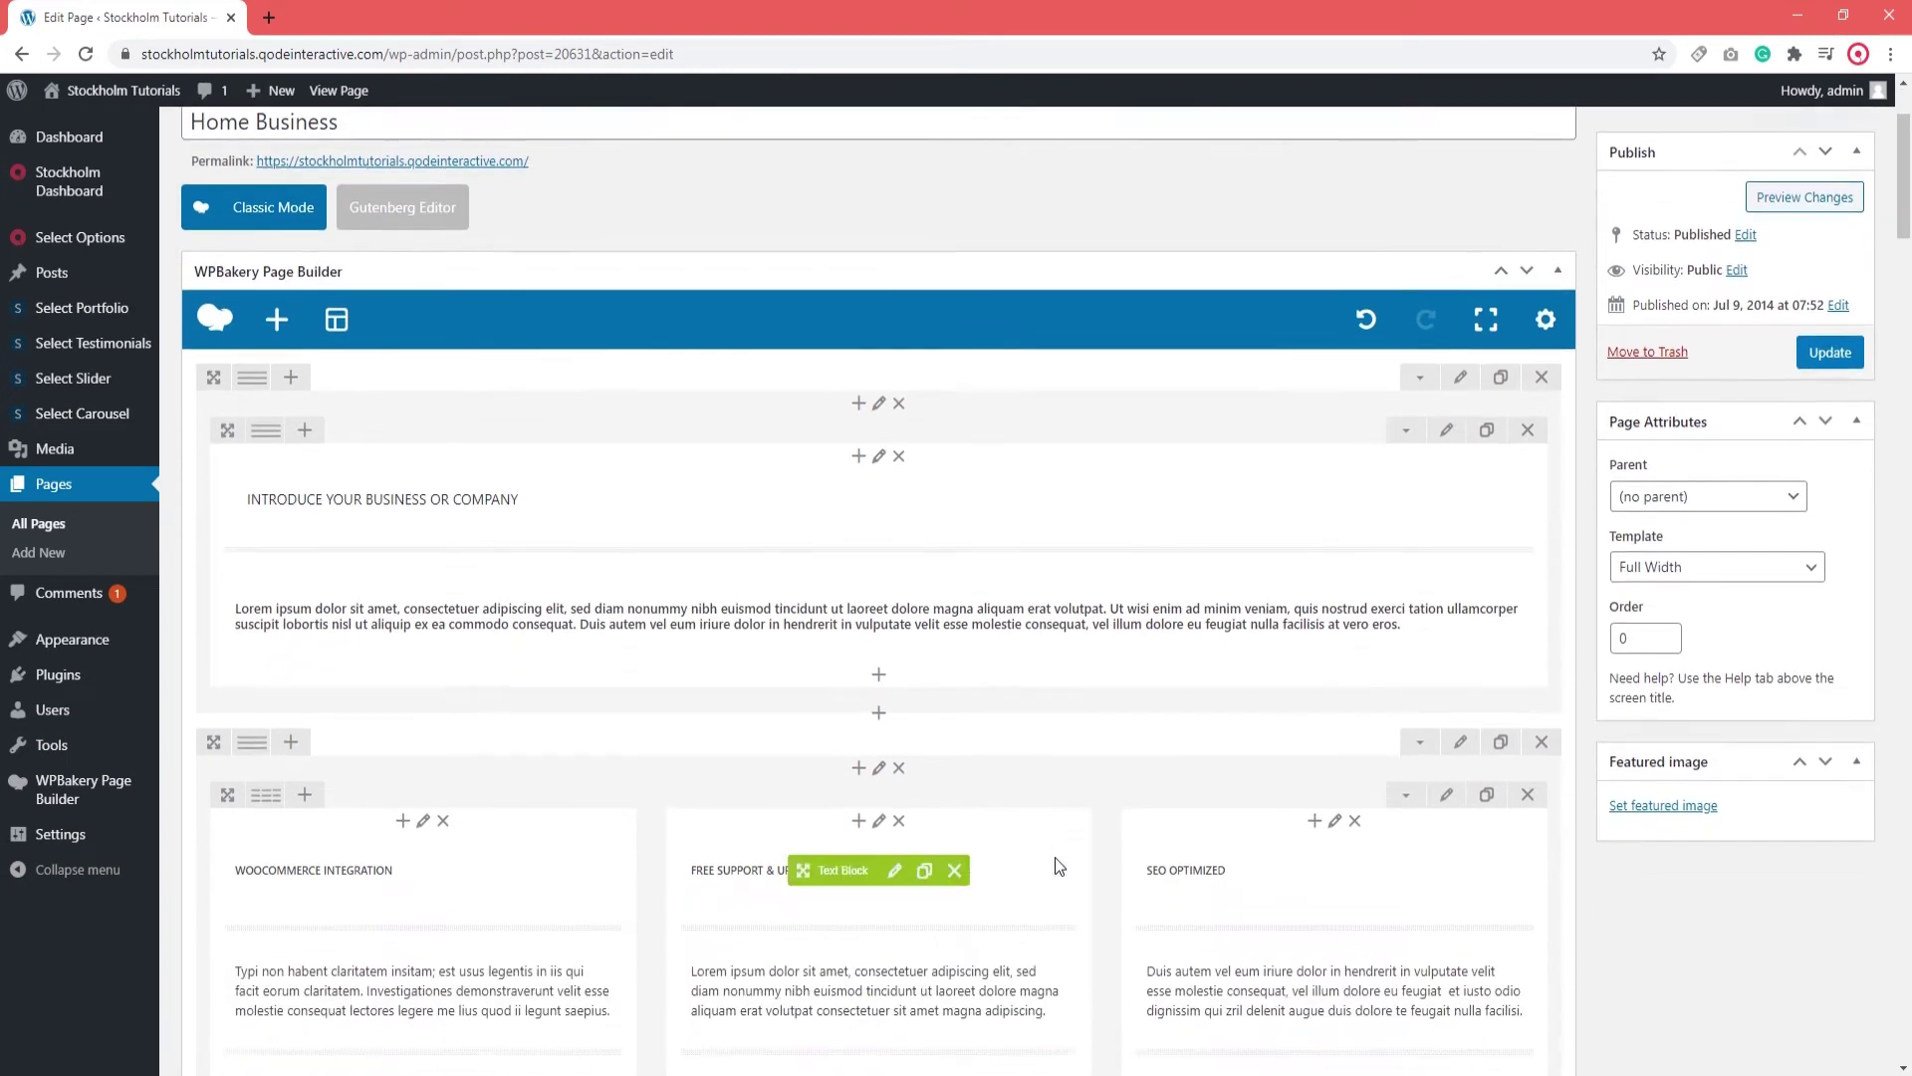
pyautogui.scroll(-10, 1054, 857)
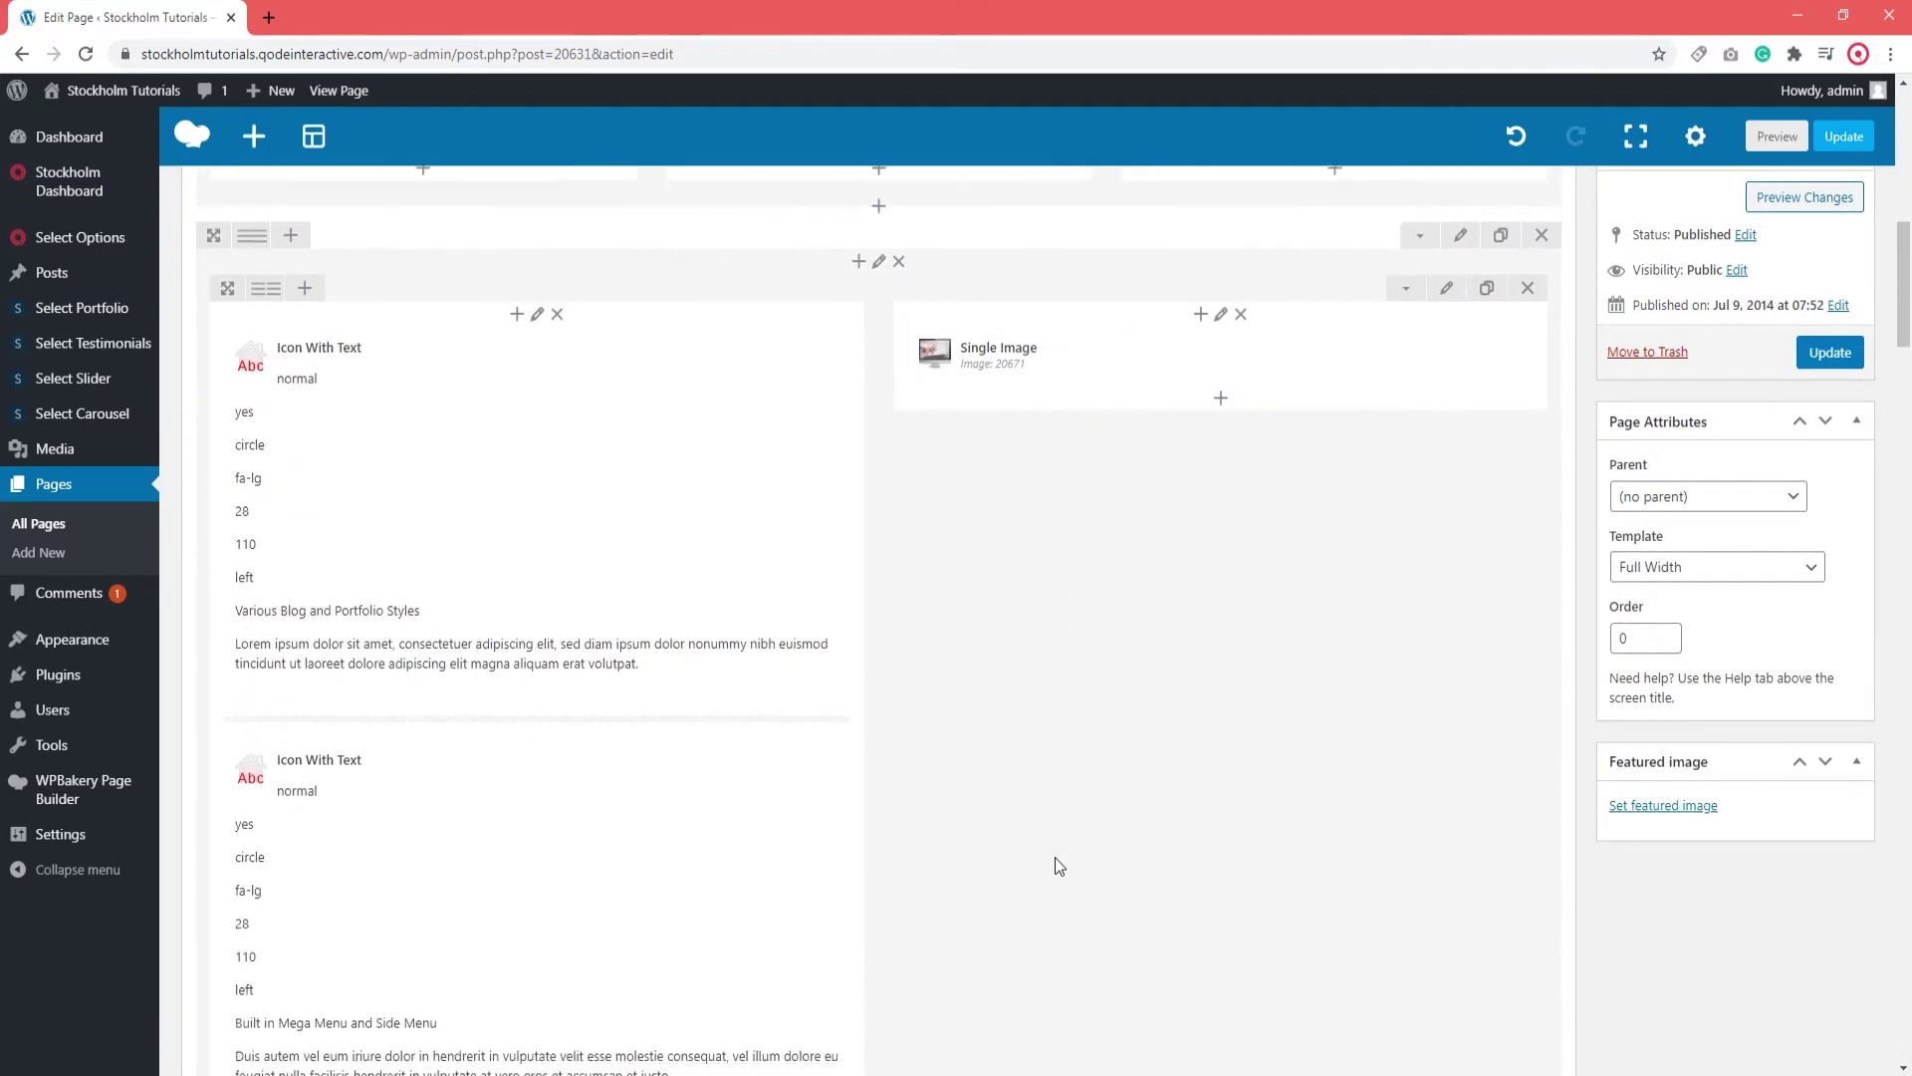
pyautogui.scroll(-6, 1056, 857)
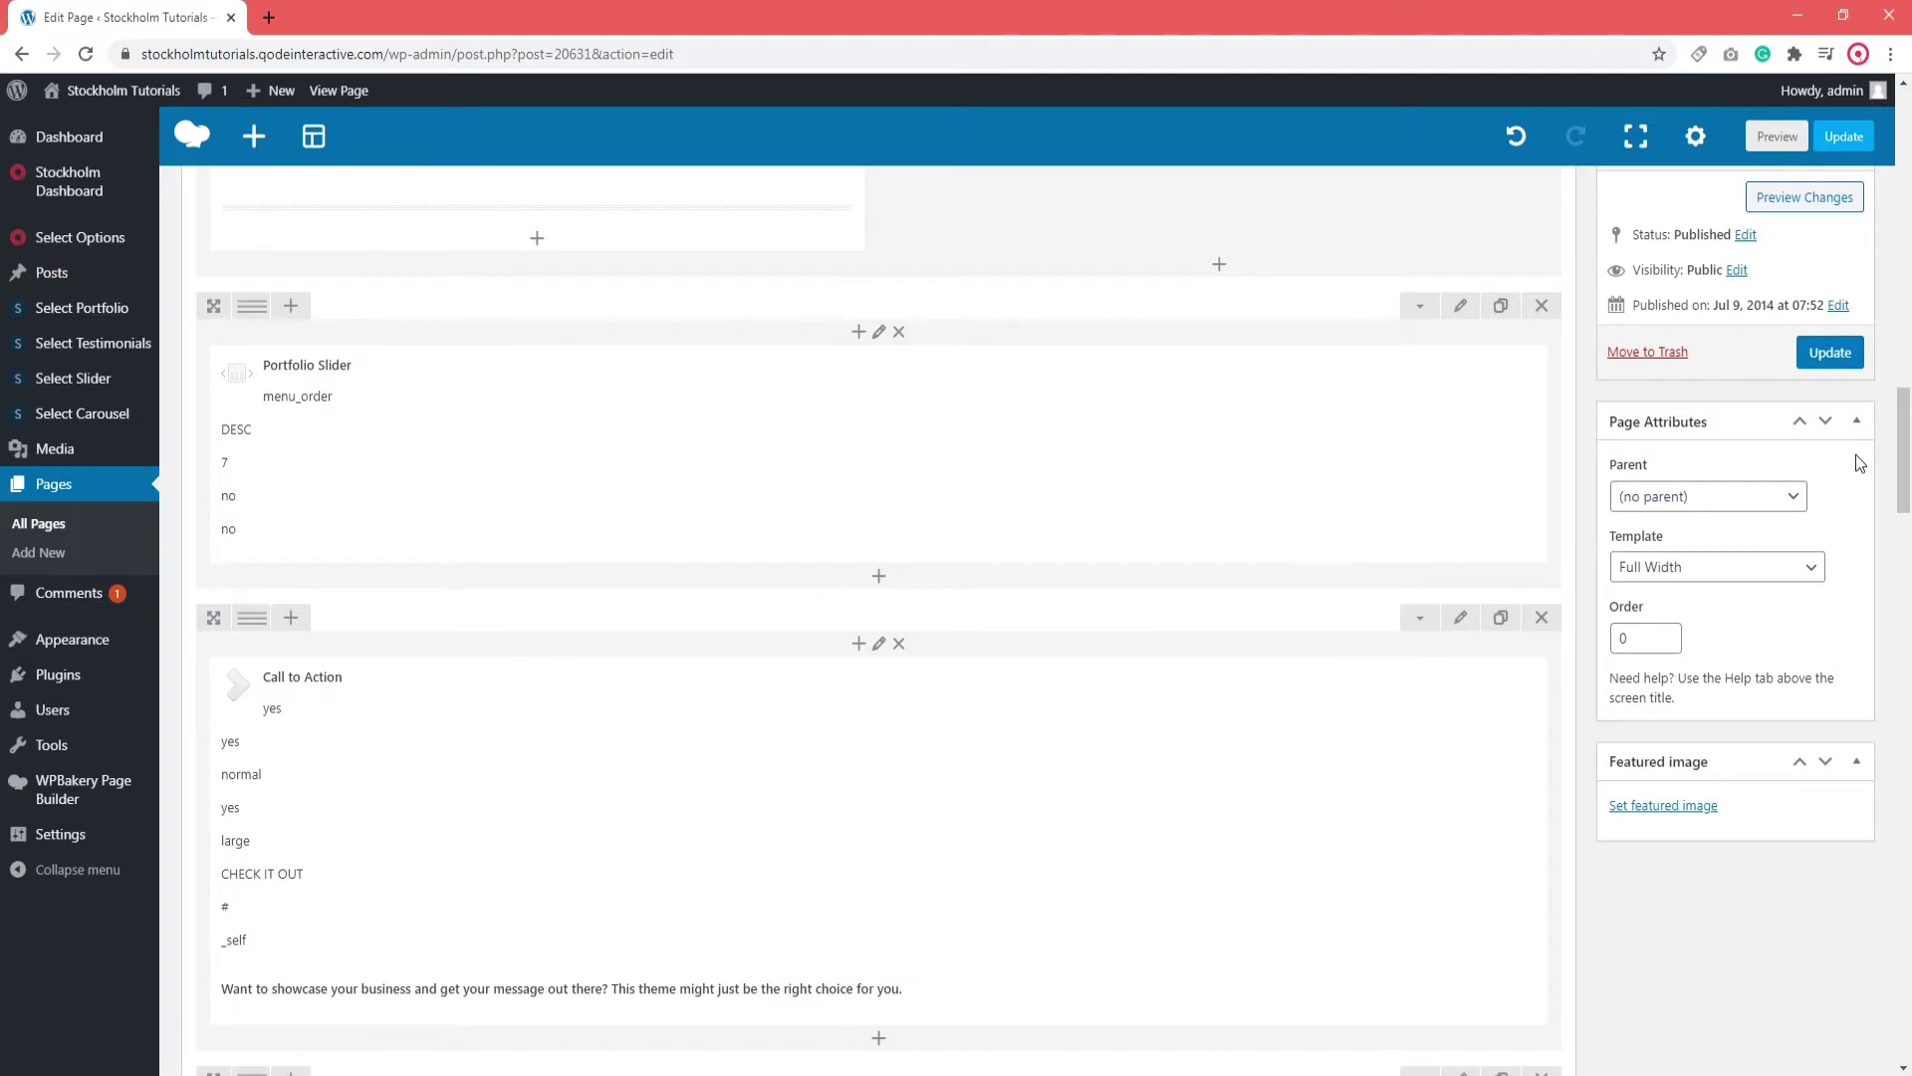
pyautogui.moveTo(1902, 463); pyautogui.dragTo(1910, 147)
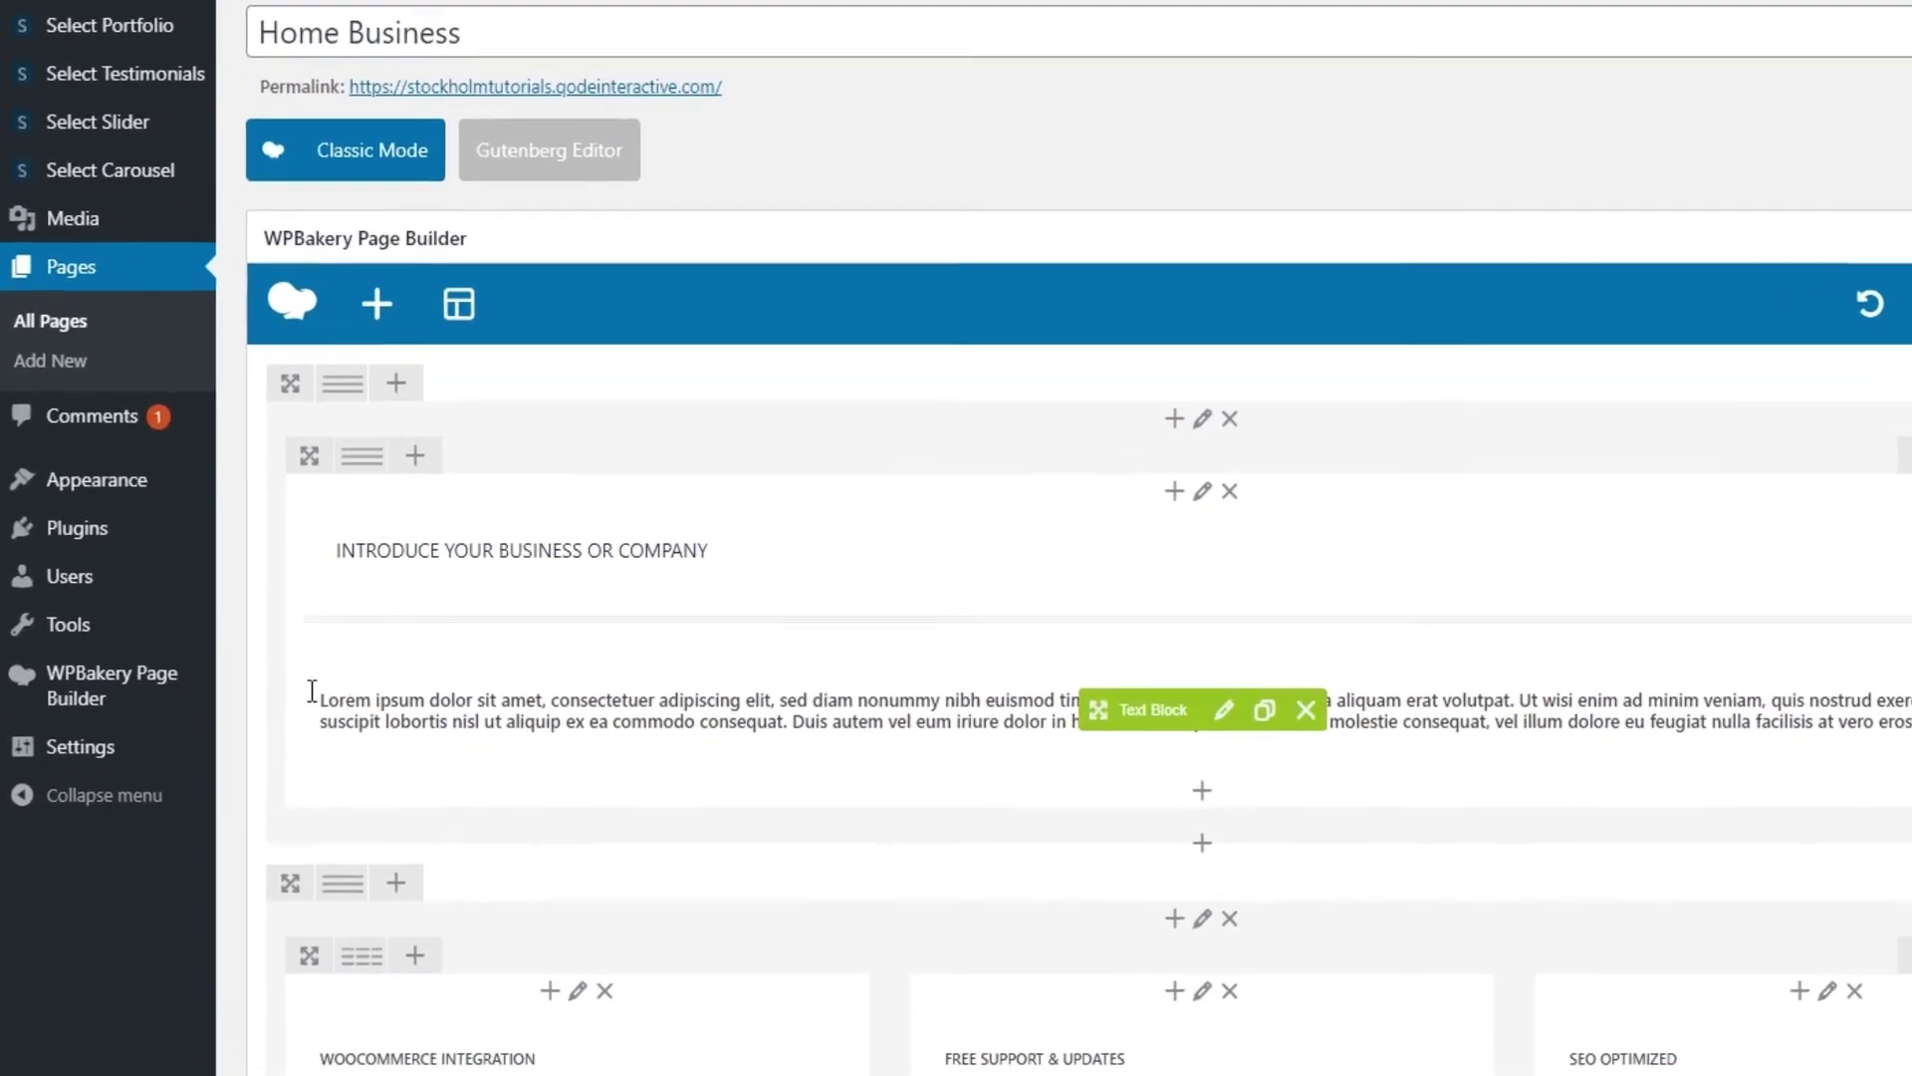
# Leave the page without saving, disable the Gutenberg Editor in WPBakery Page Builder's general settings and save the changes
pyautogui.moveTo(86, 780)
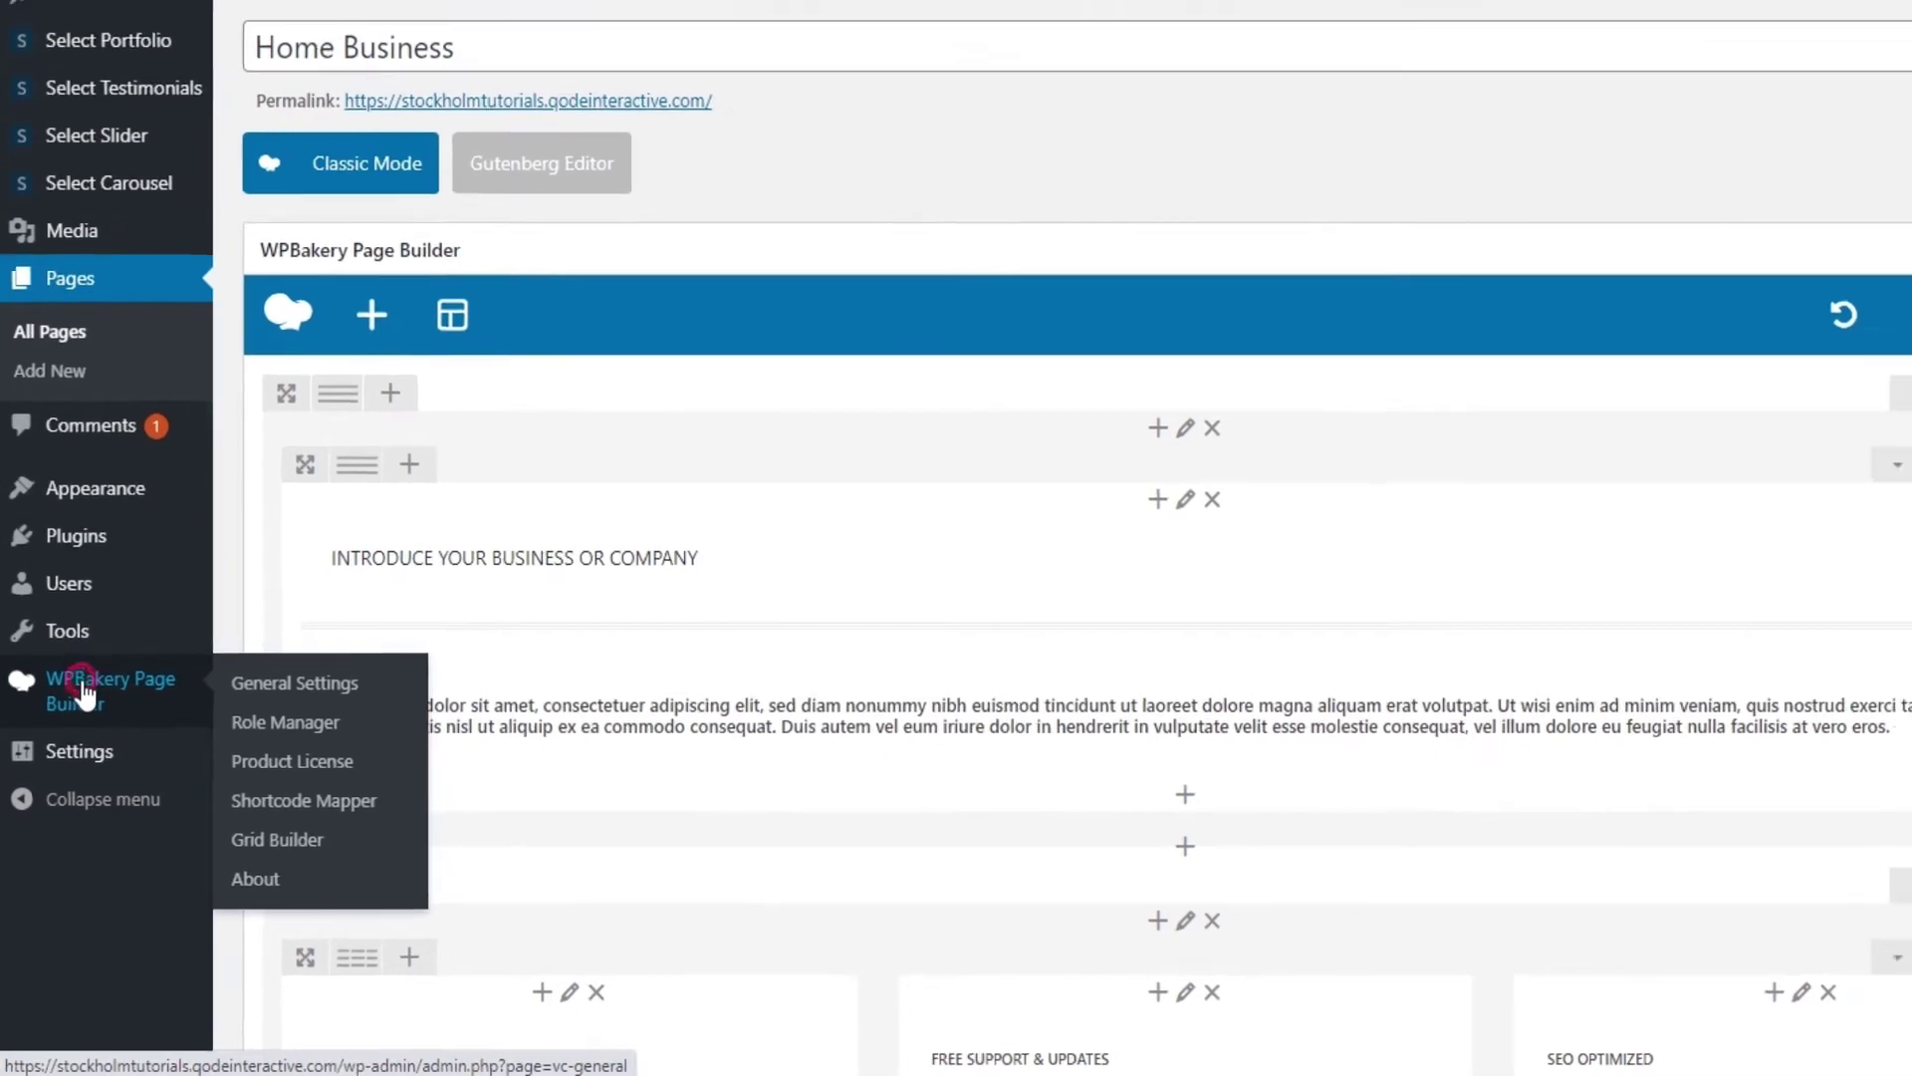
pyautogui.click(87, 681)
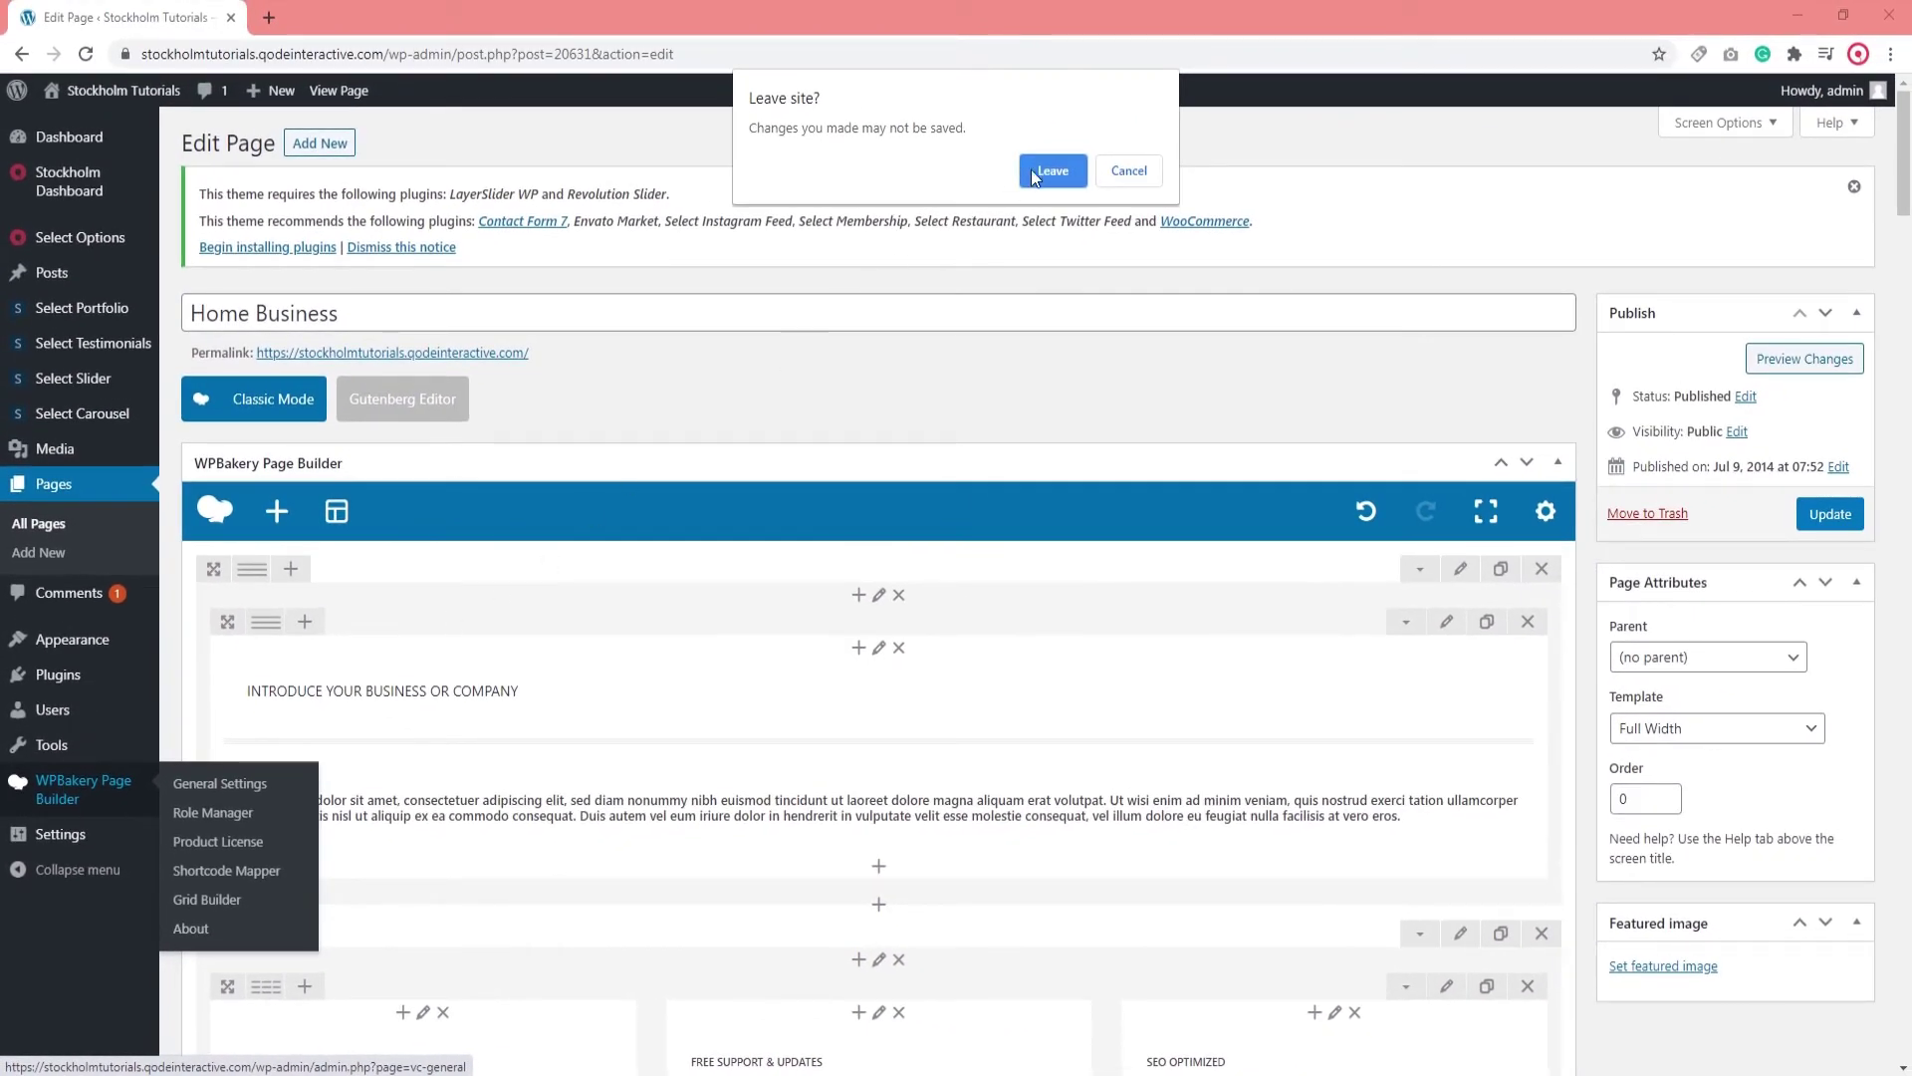
pyautogui.click(1041, 171)
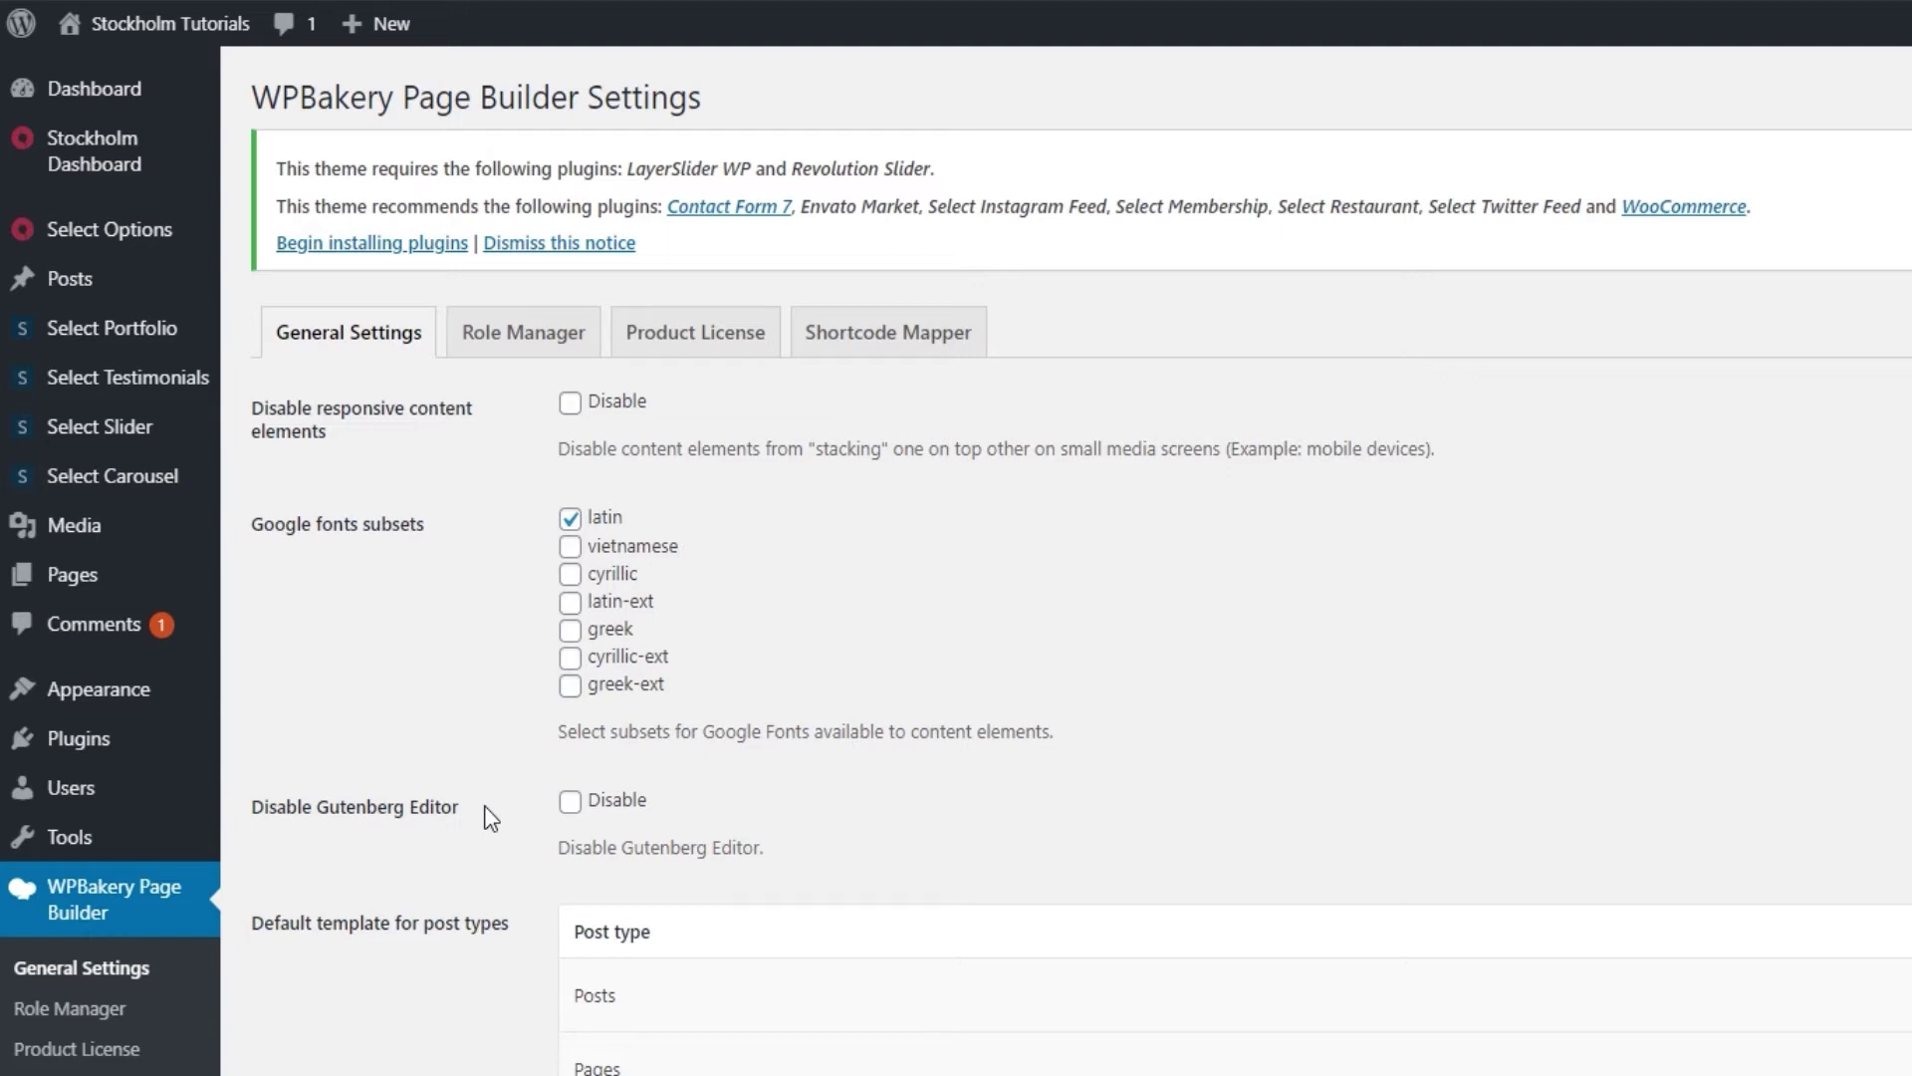
pyautogui.click(569, 801)
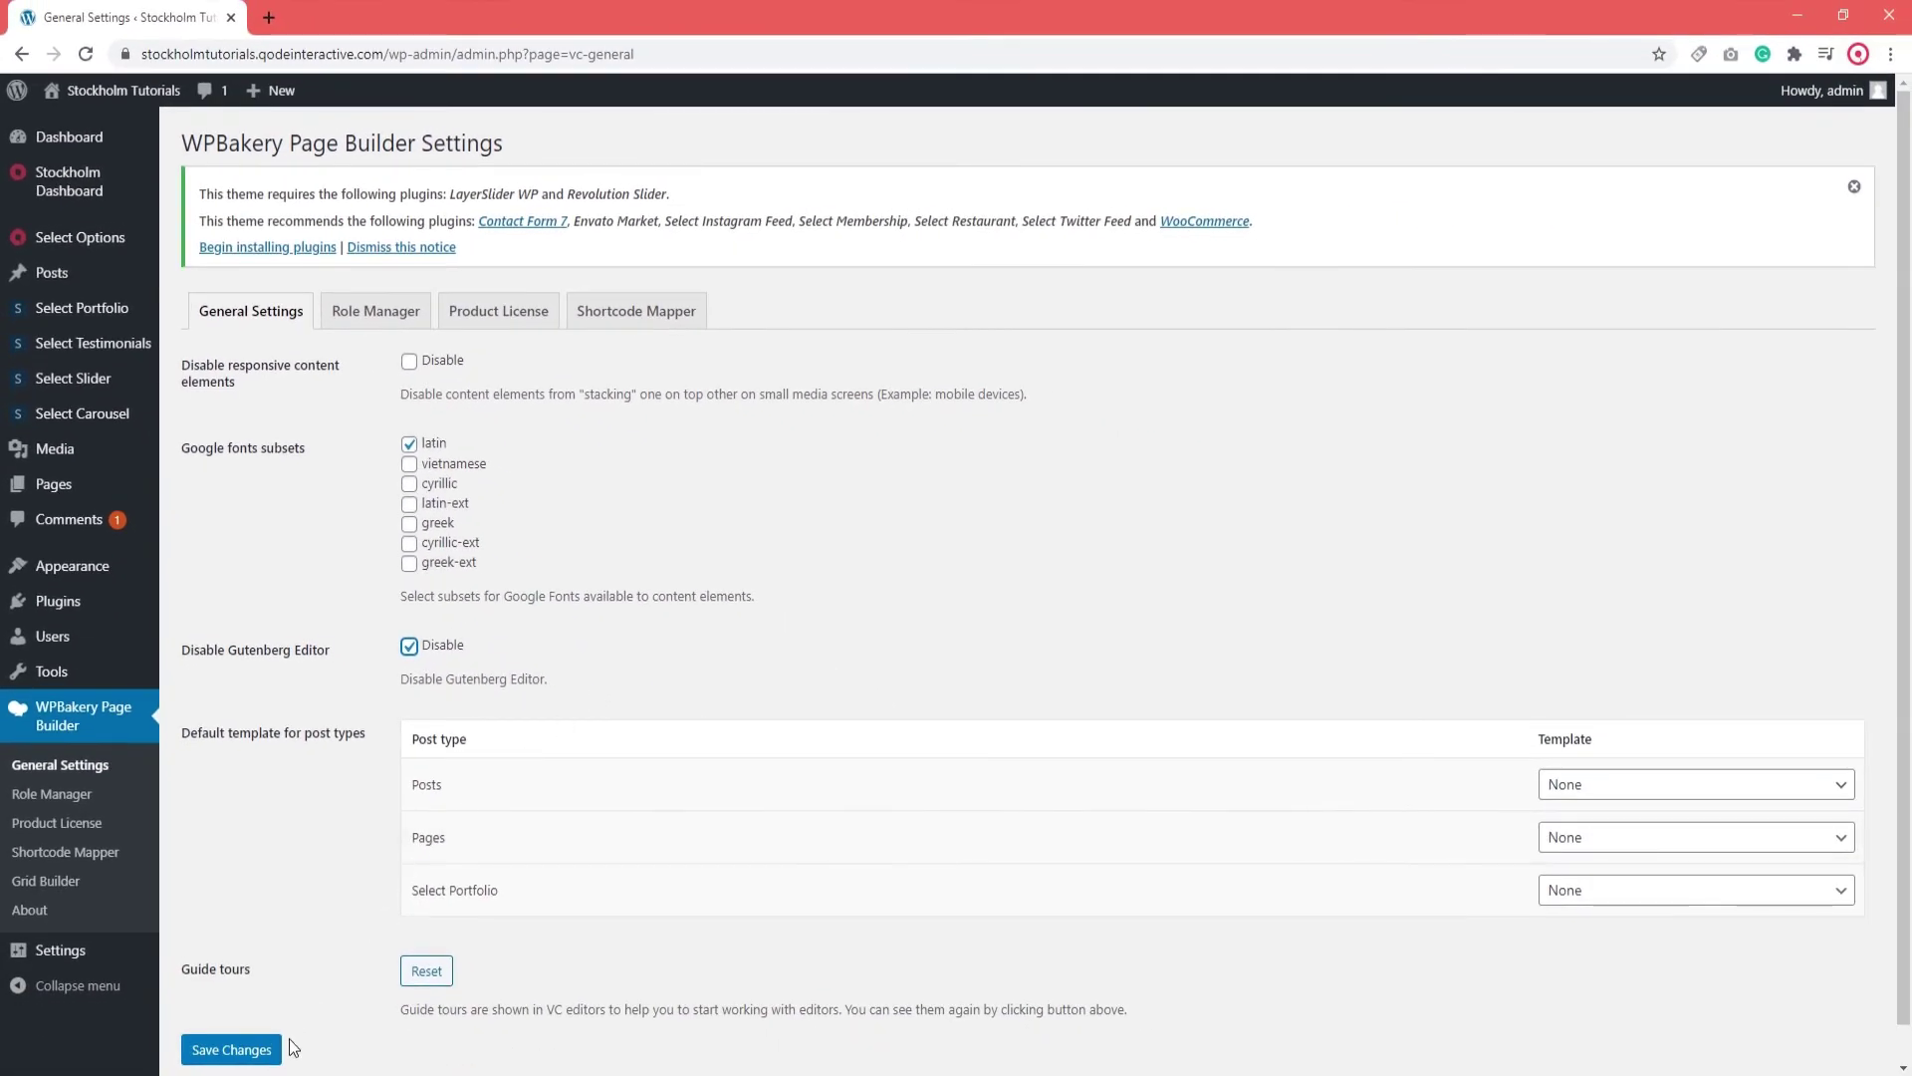
pyautogui.click(264, 1050)
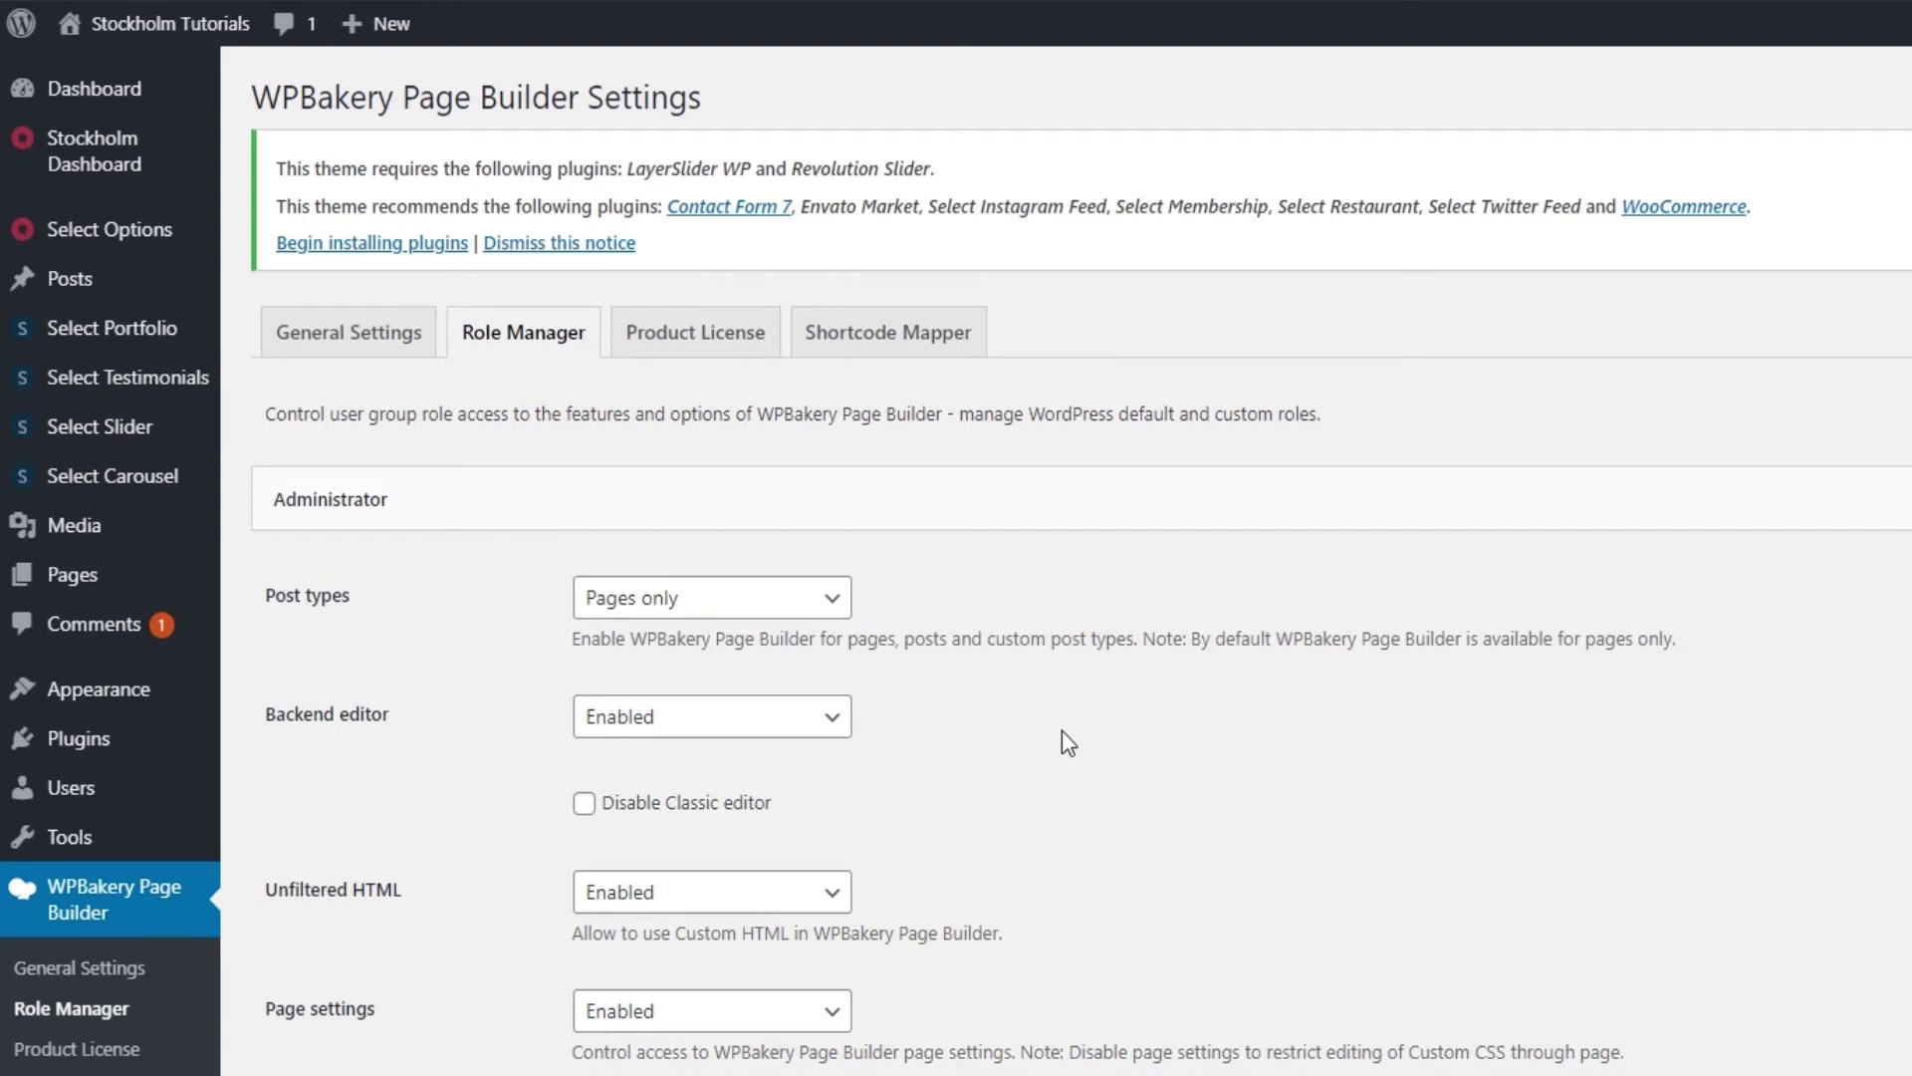
# Check the Administrator's post type choices in Role Manager, and open the "Hello world!" post's editor in a separate tab
pyautogui.click(774, 603)
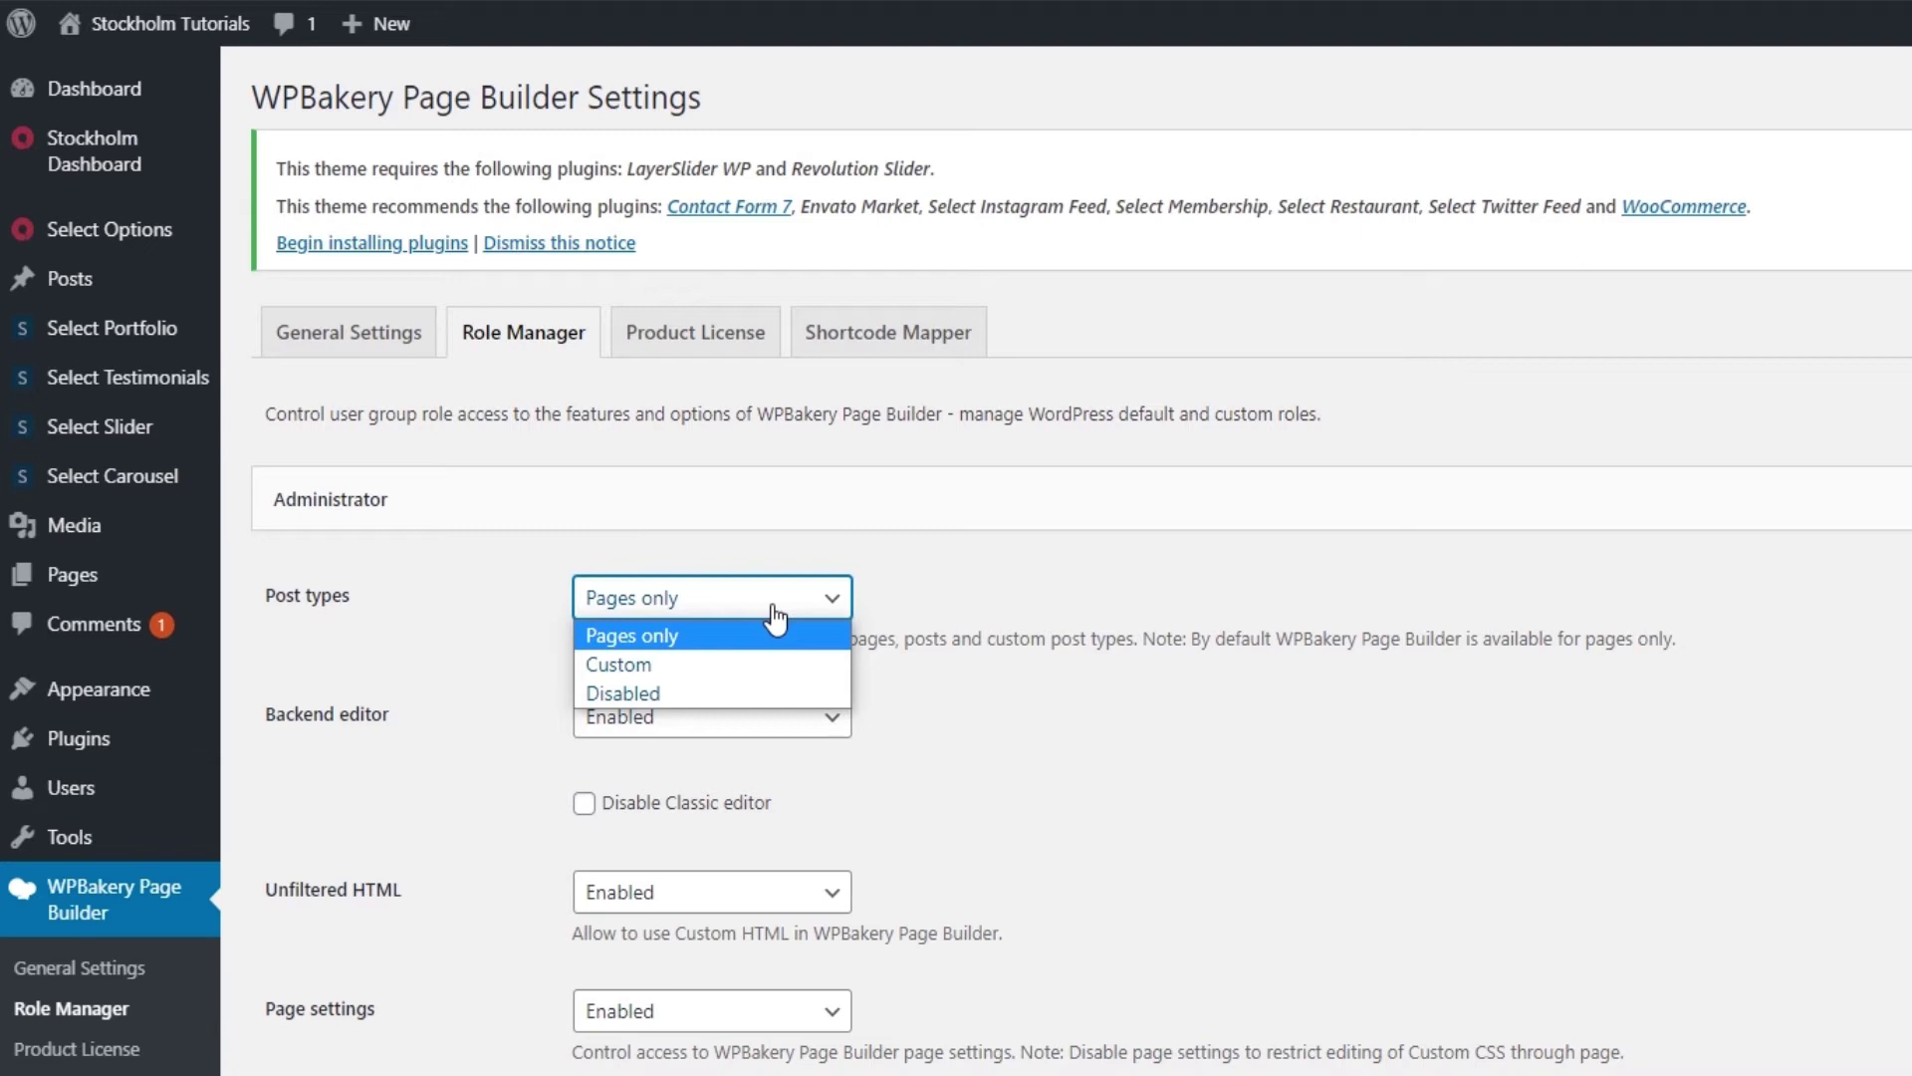
pyautogui.click(1067, 717)
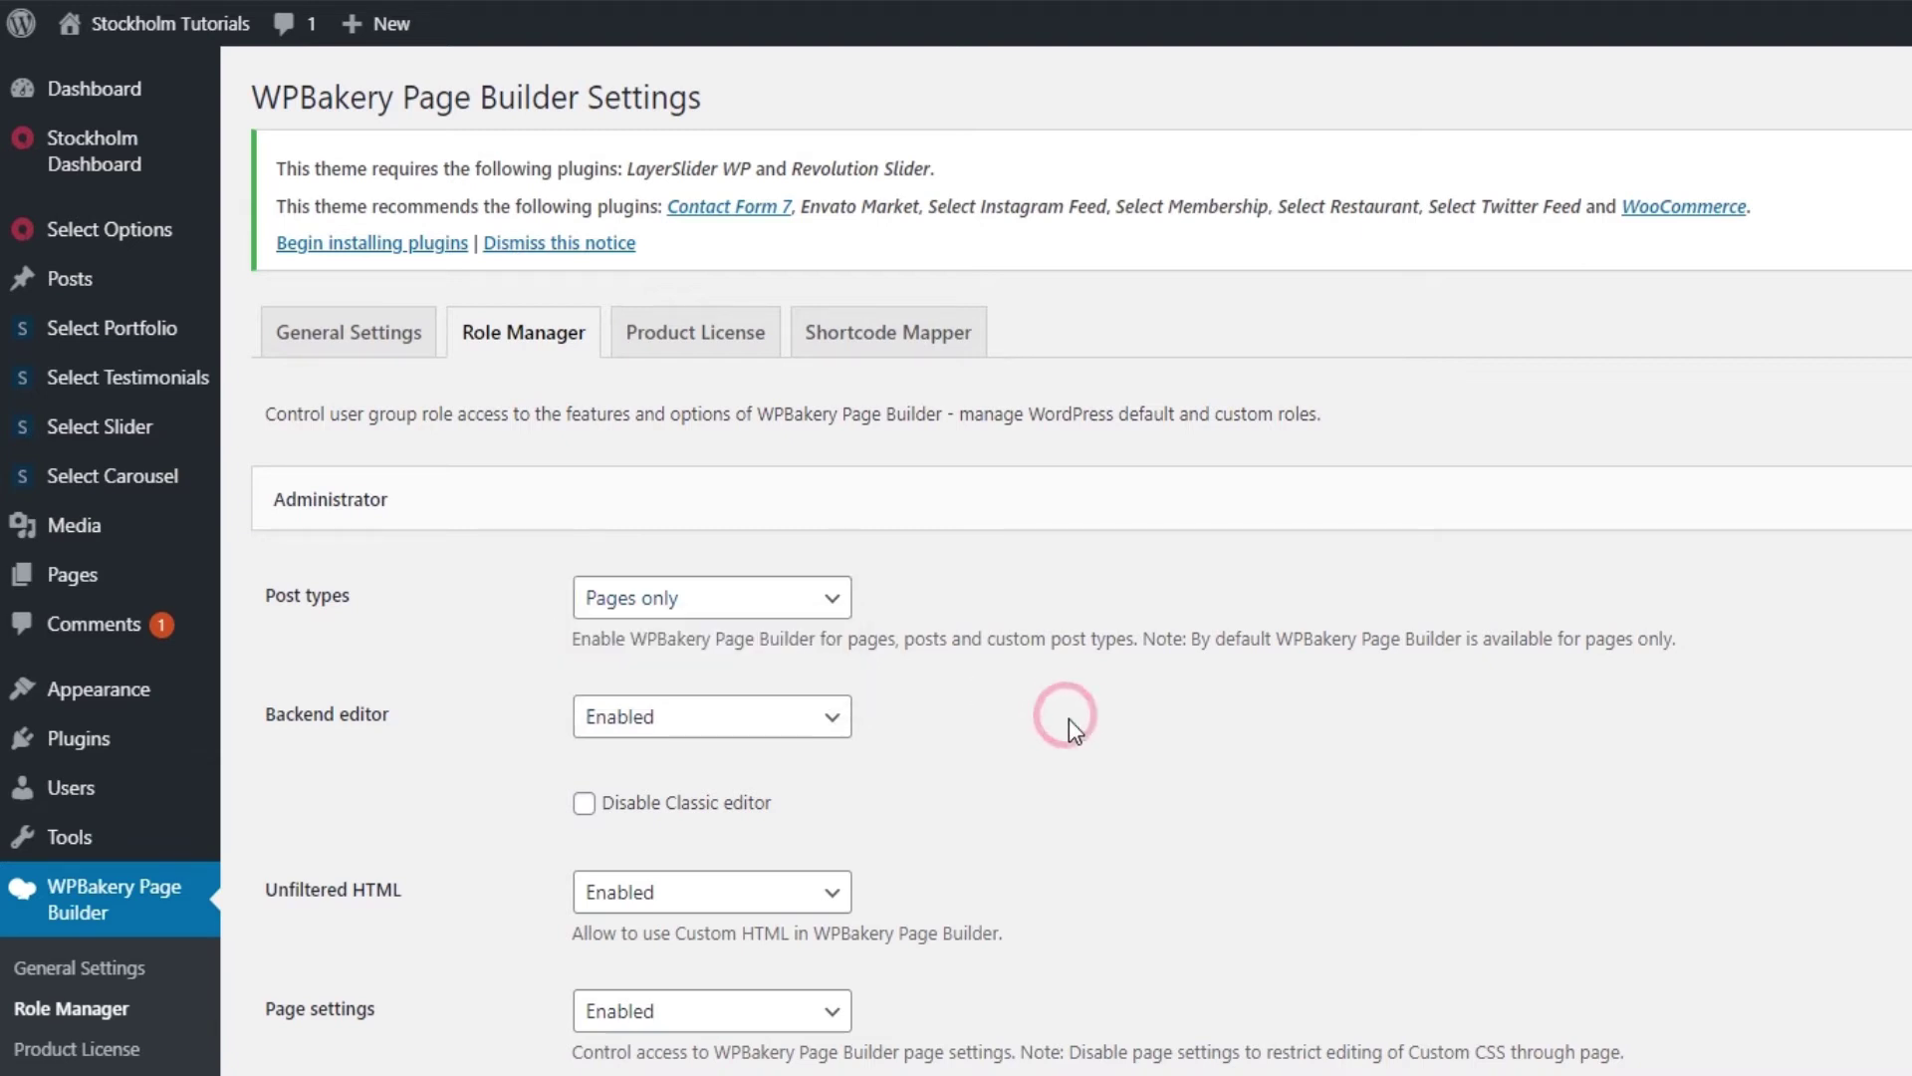
pyautogui.moveTo(177, 282)
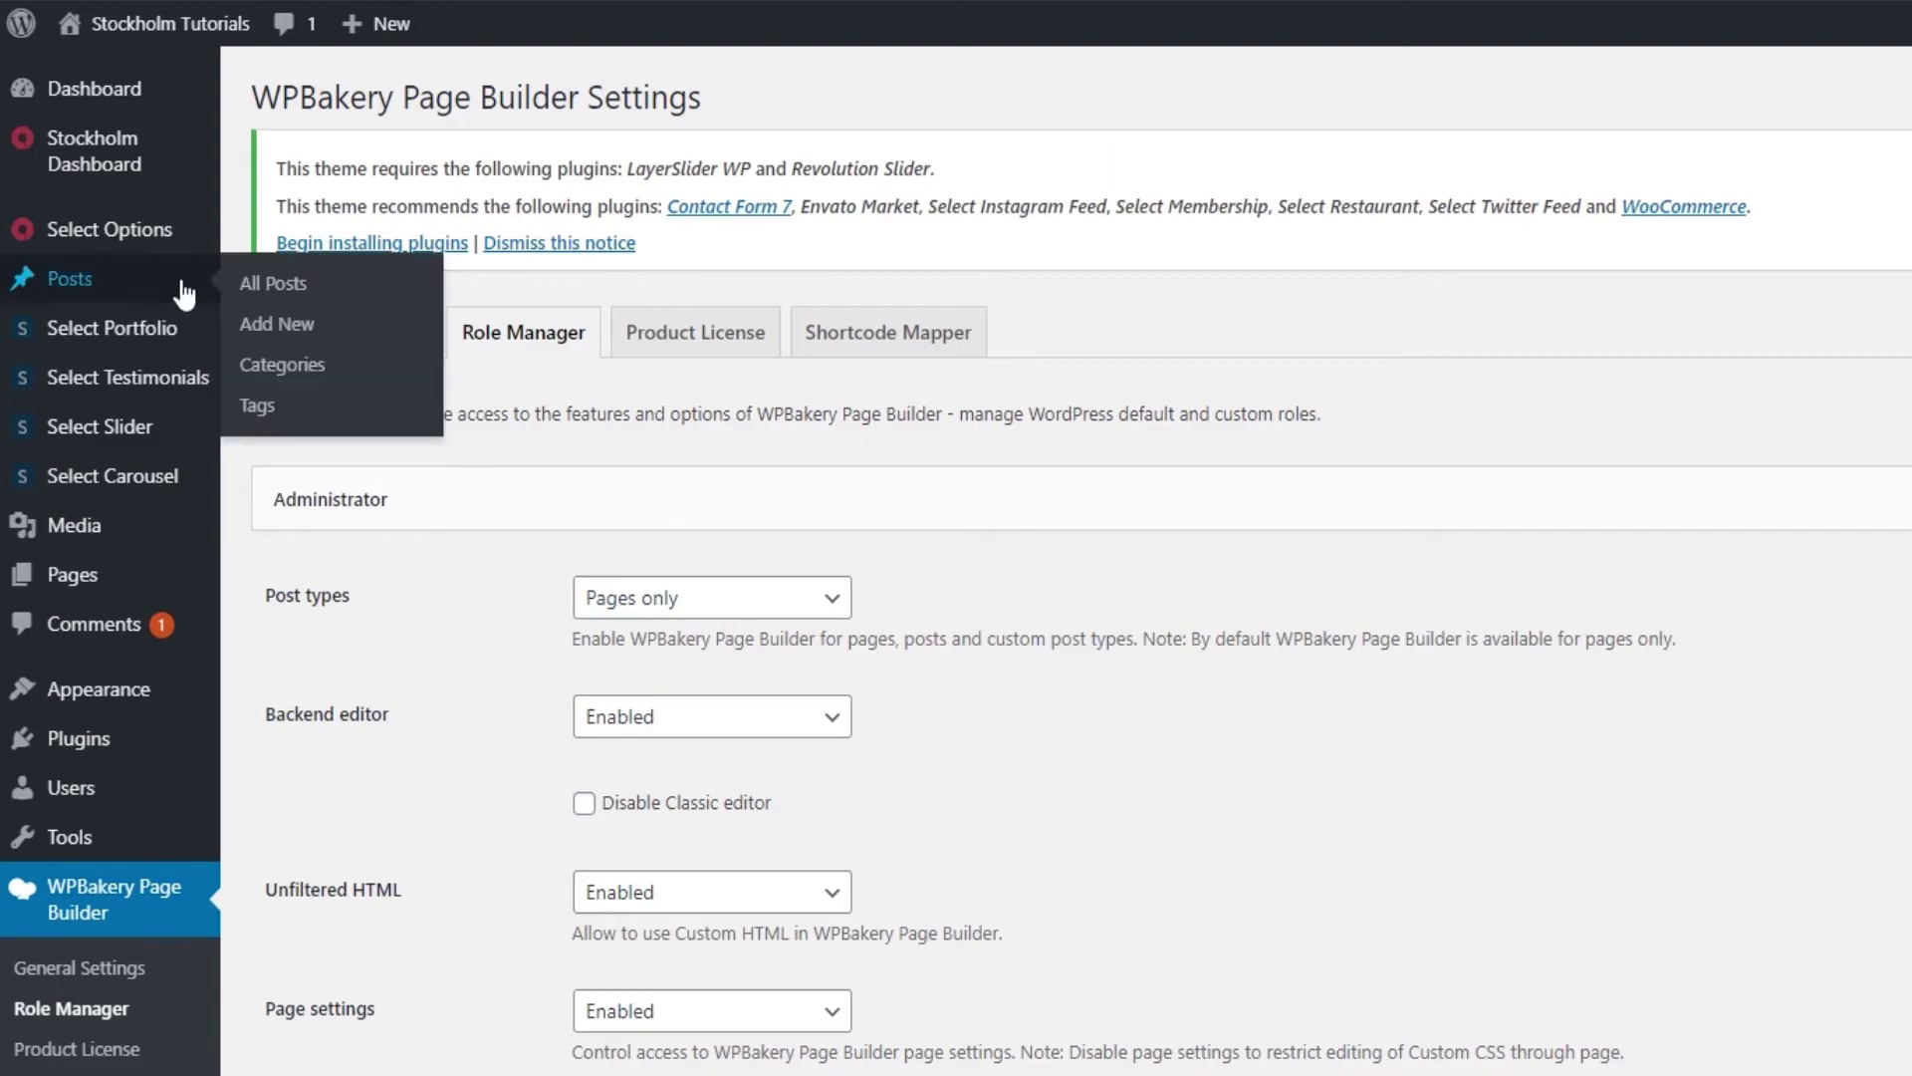
pyautogui.click(246, 282)
pyautogui.click(387, 0)
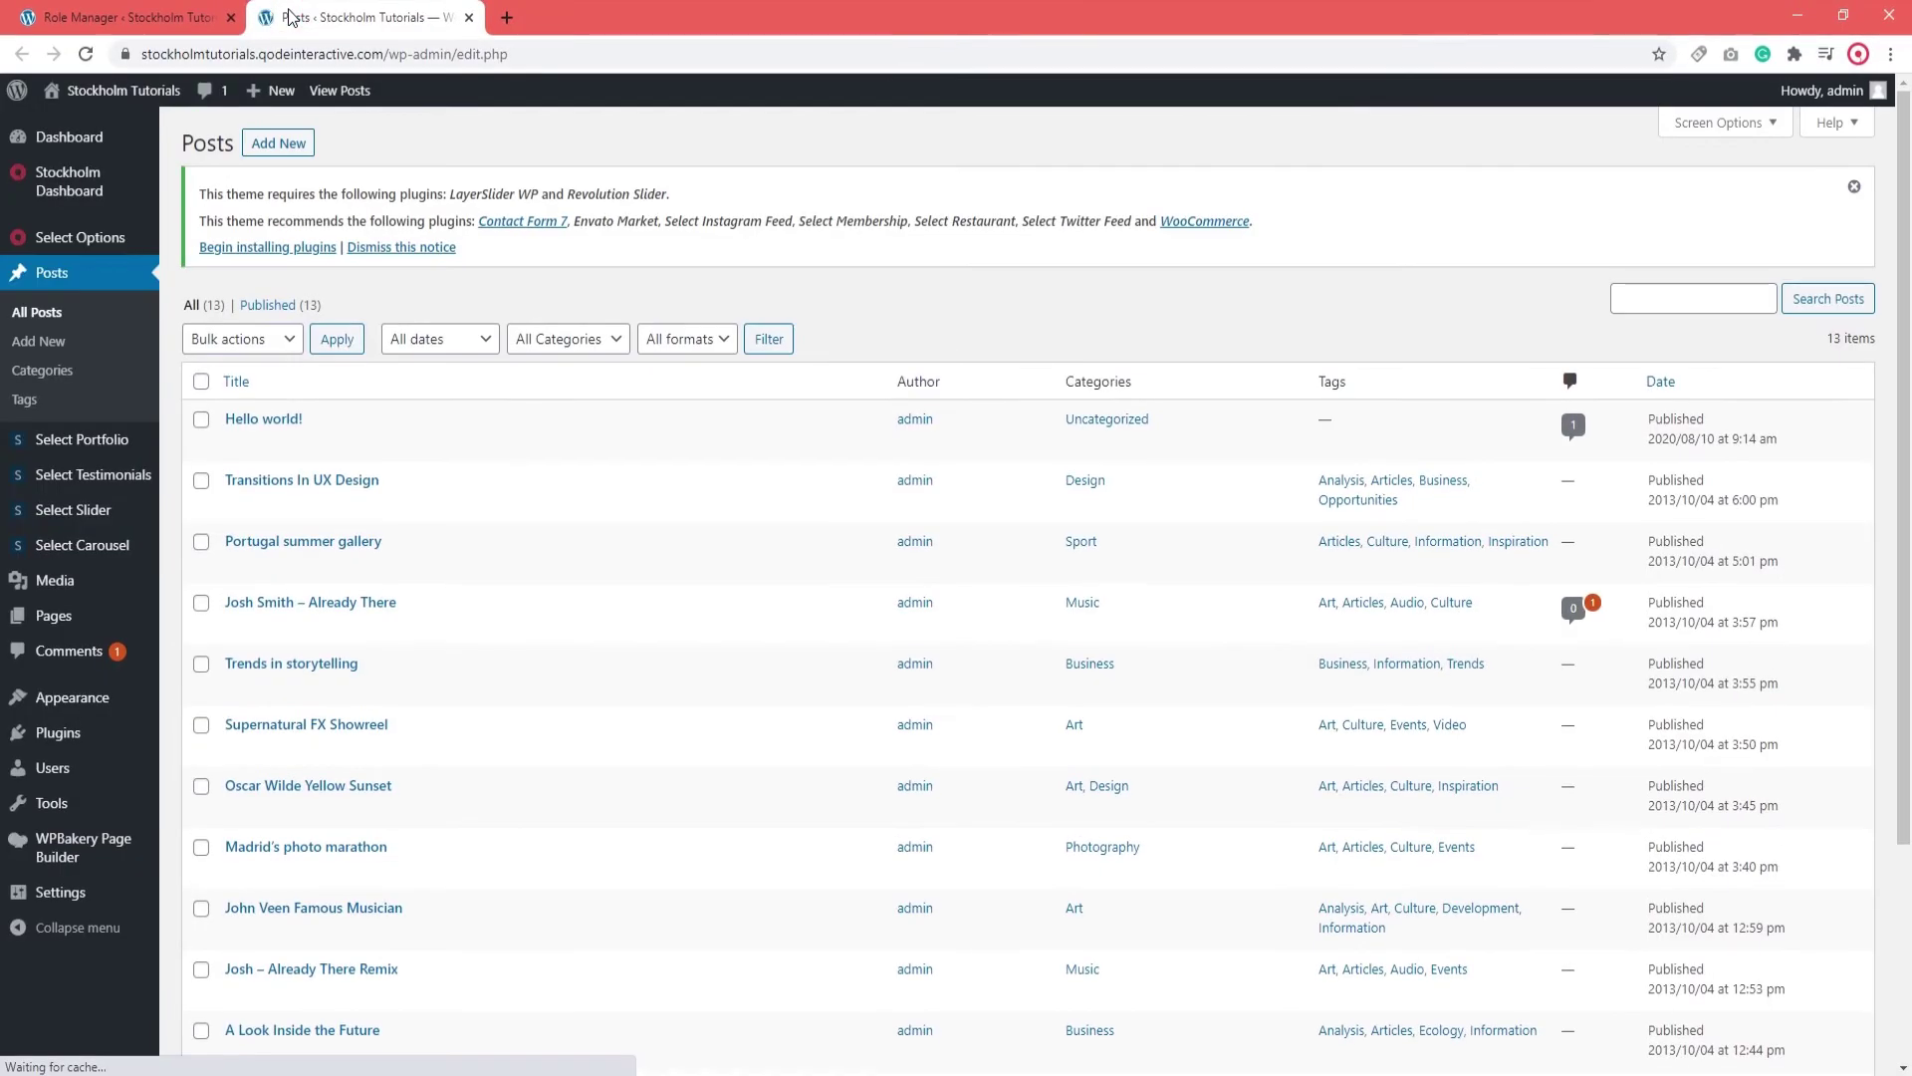
pyautogui.click(279, 418)
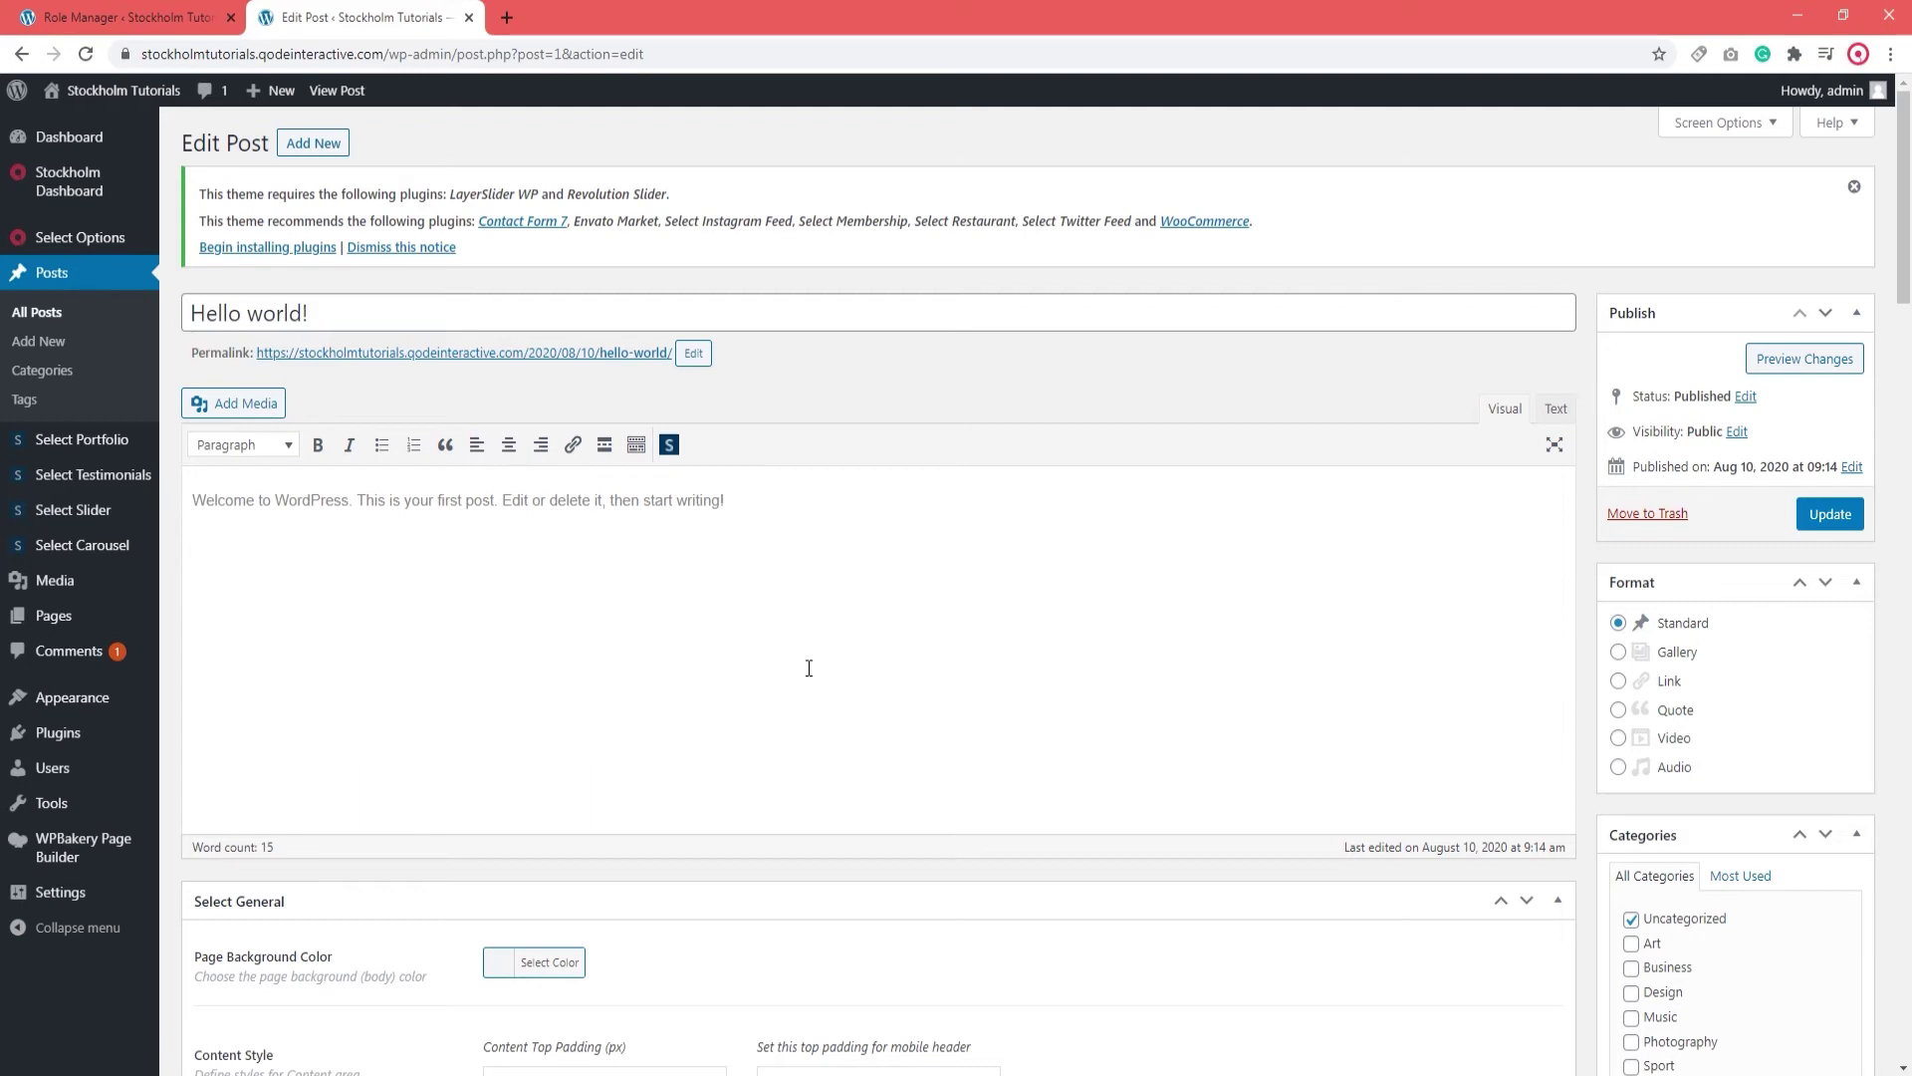
# Set the Administrator's post types to Custom in Role Manager, enable post and portfolio_page alongside page, and save the changes
pyautogui.click(140, 18)
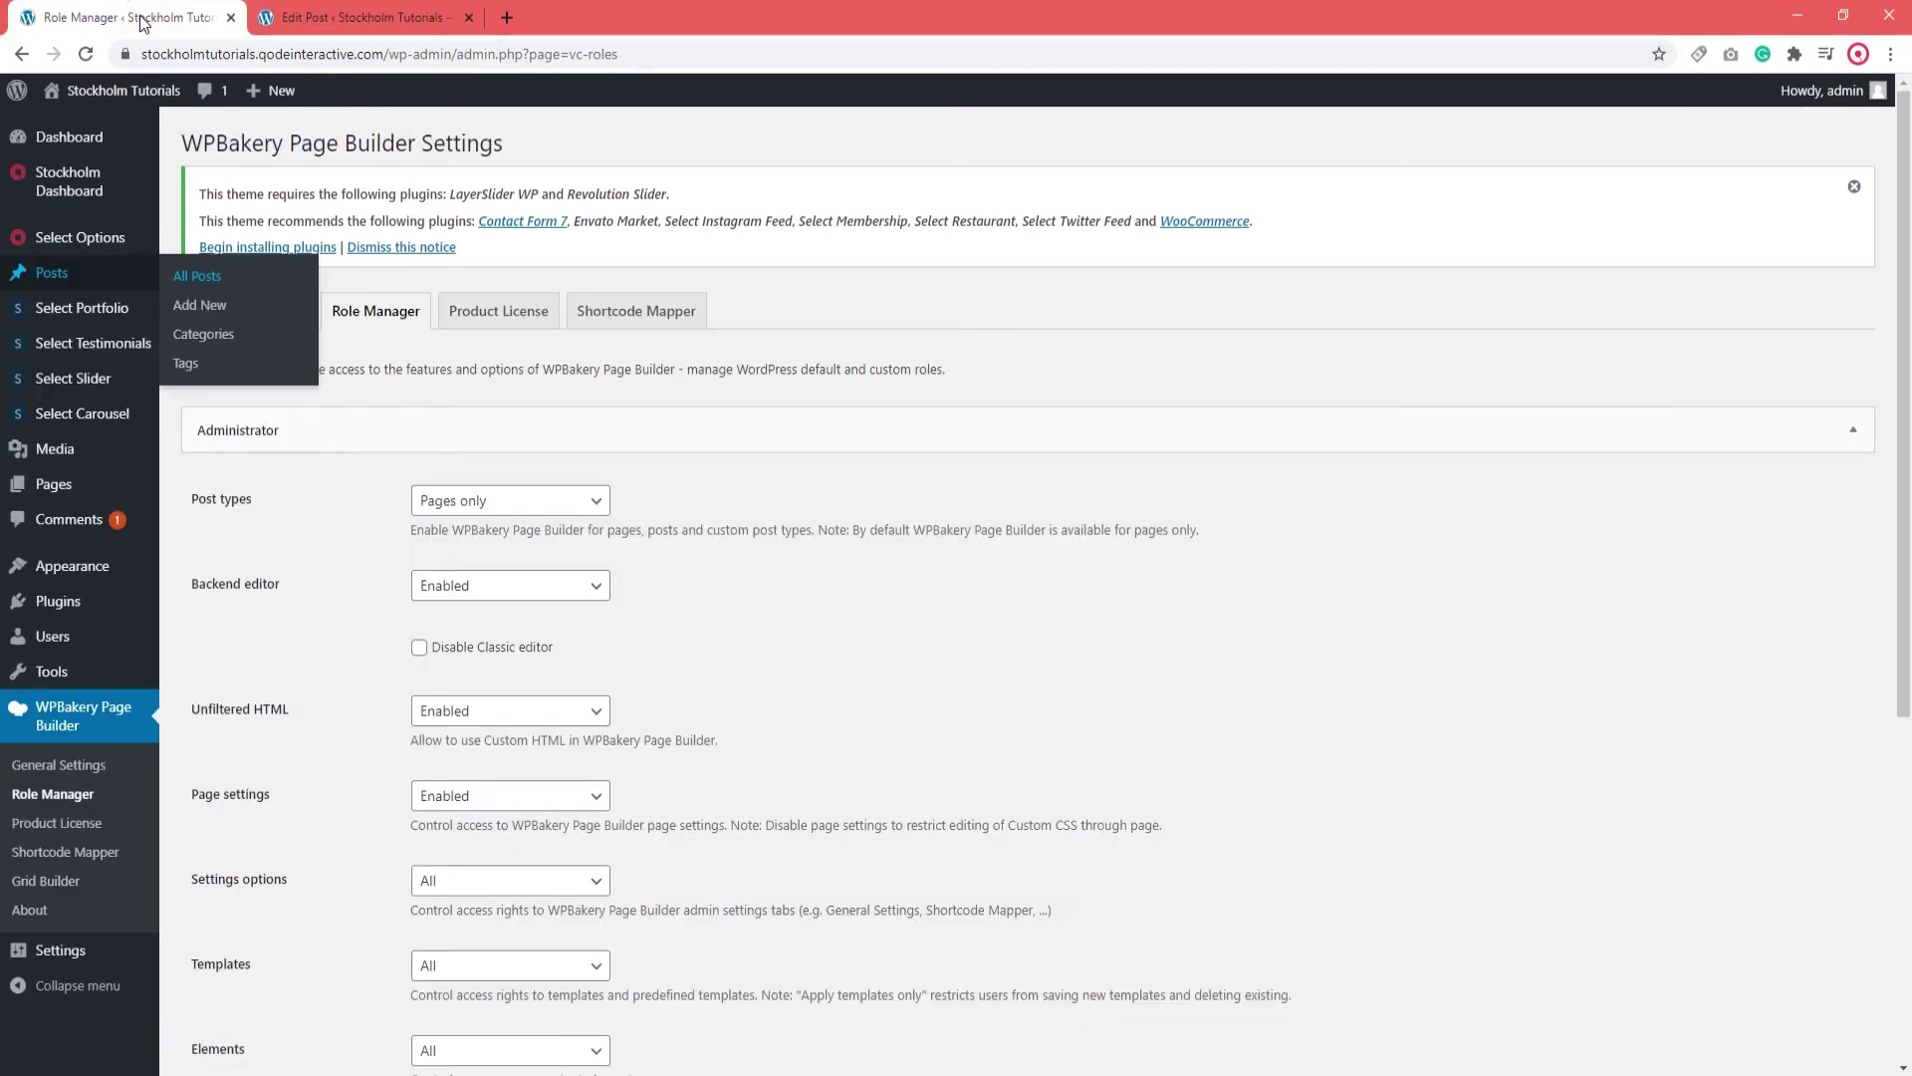
pyautogui.click(548, 502)
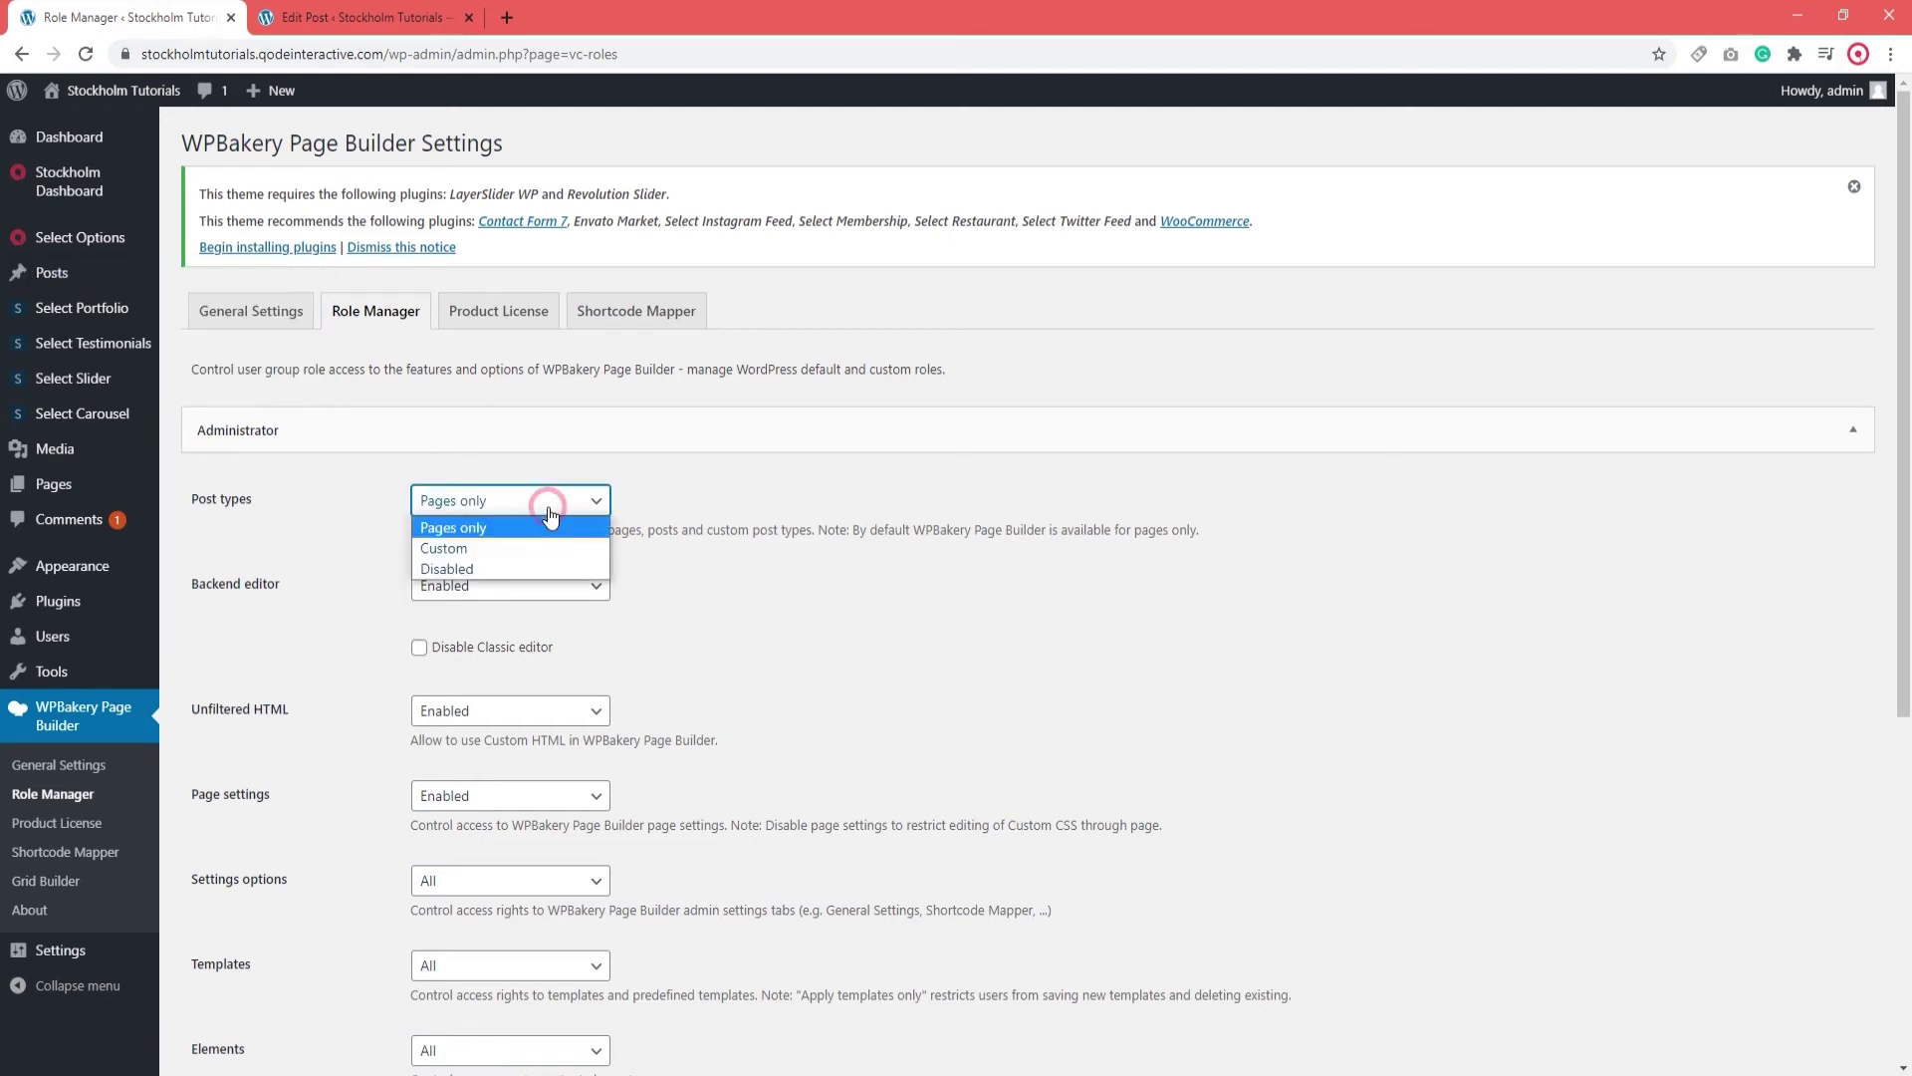
pyautogui.click(549, 546)
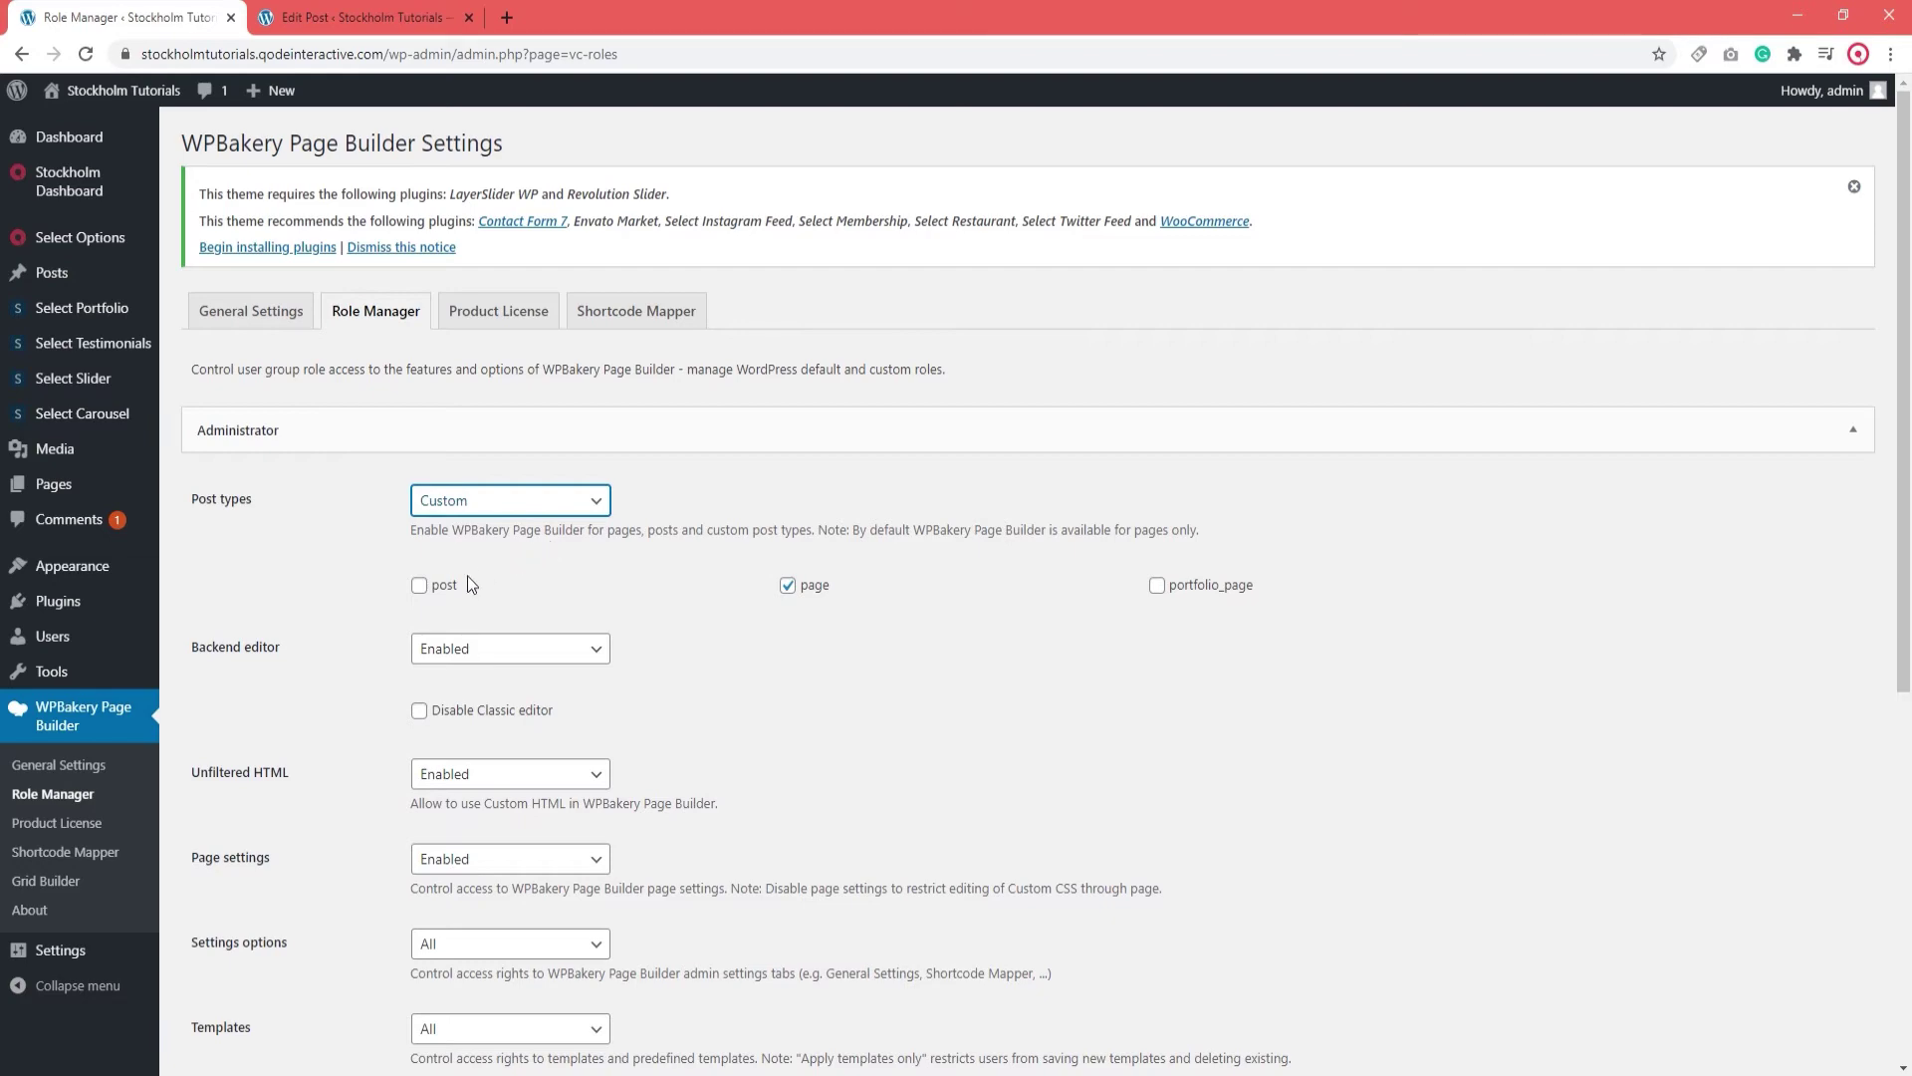
pyautogui.click(421, 585)
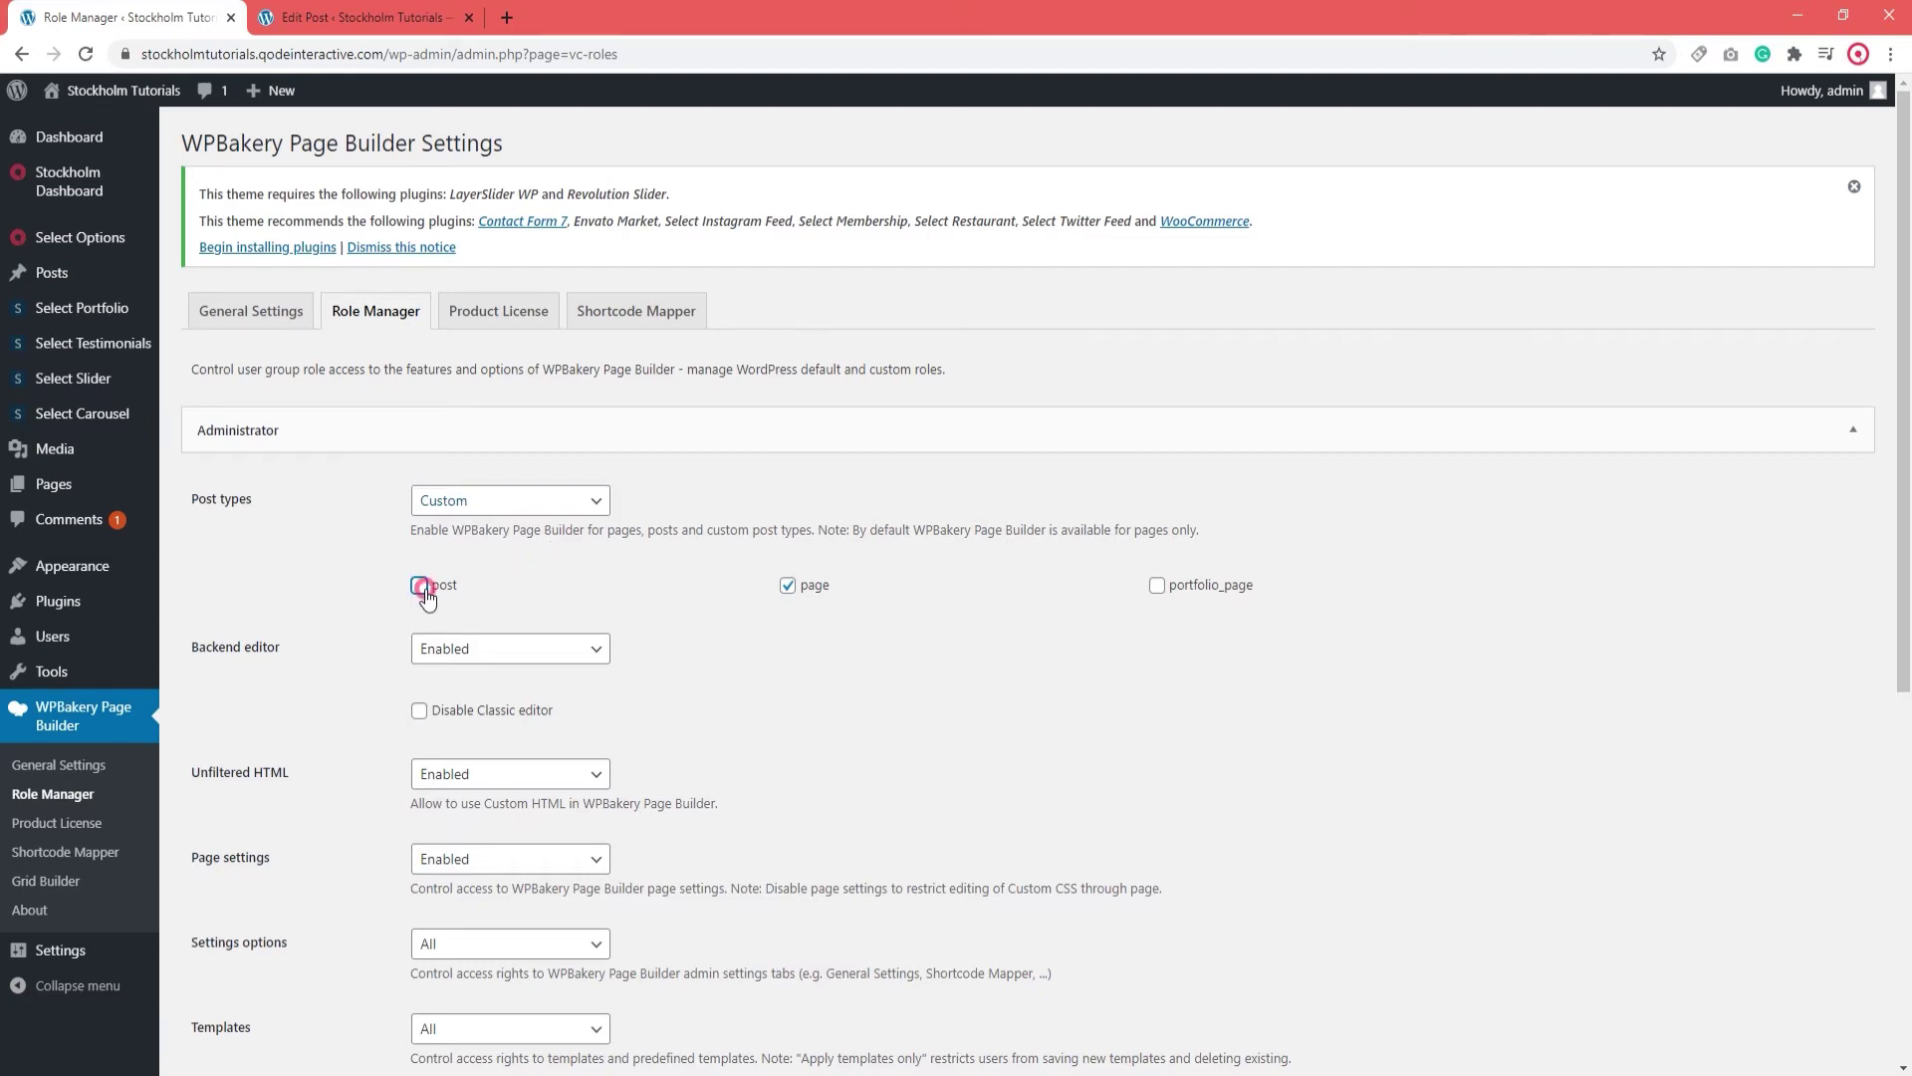
pyautogui.click(1158, 588)
pyautogui.scroll(-6, 1134, 673)
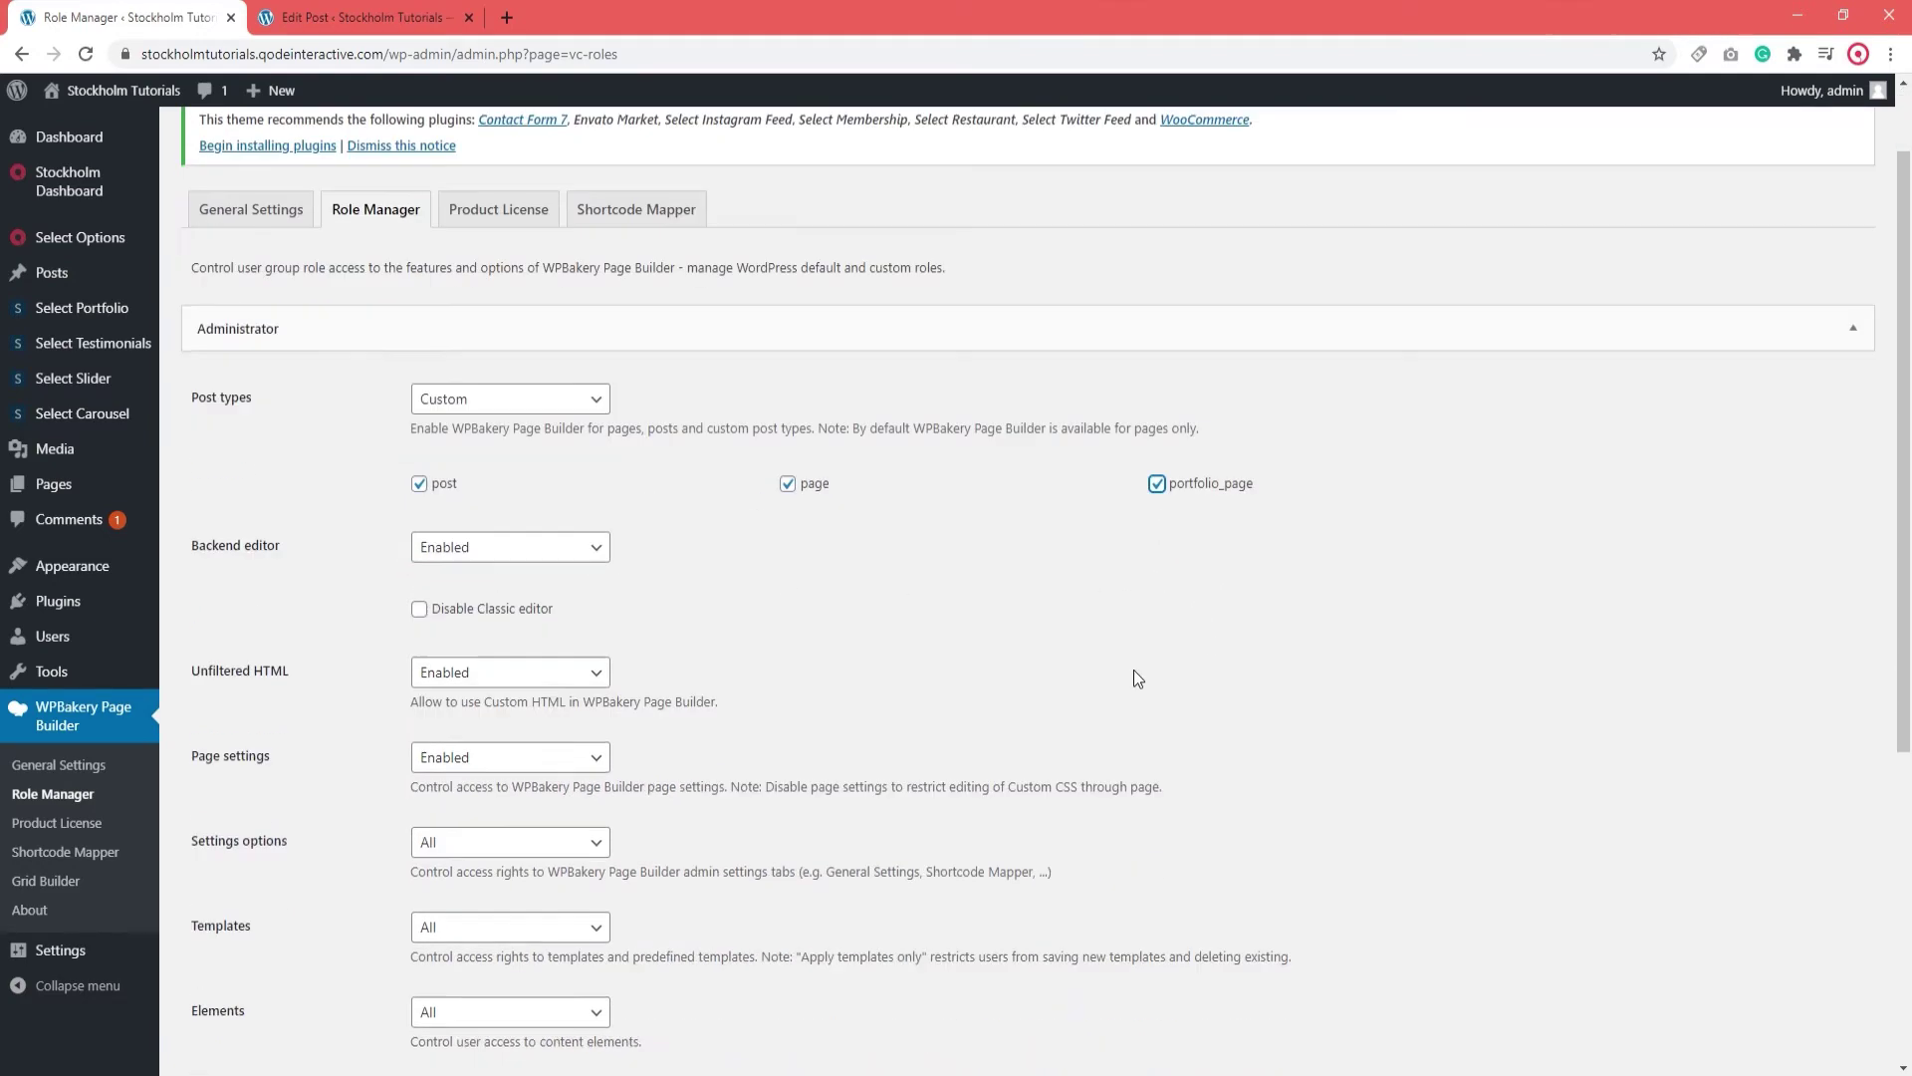
pyautogui.click(236, 1004)
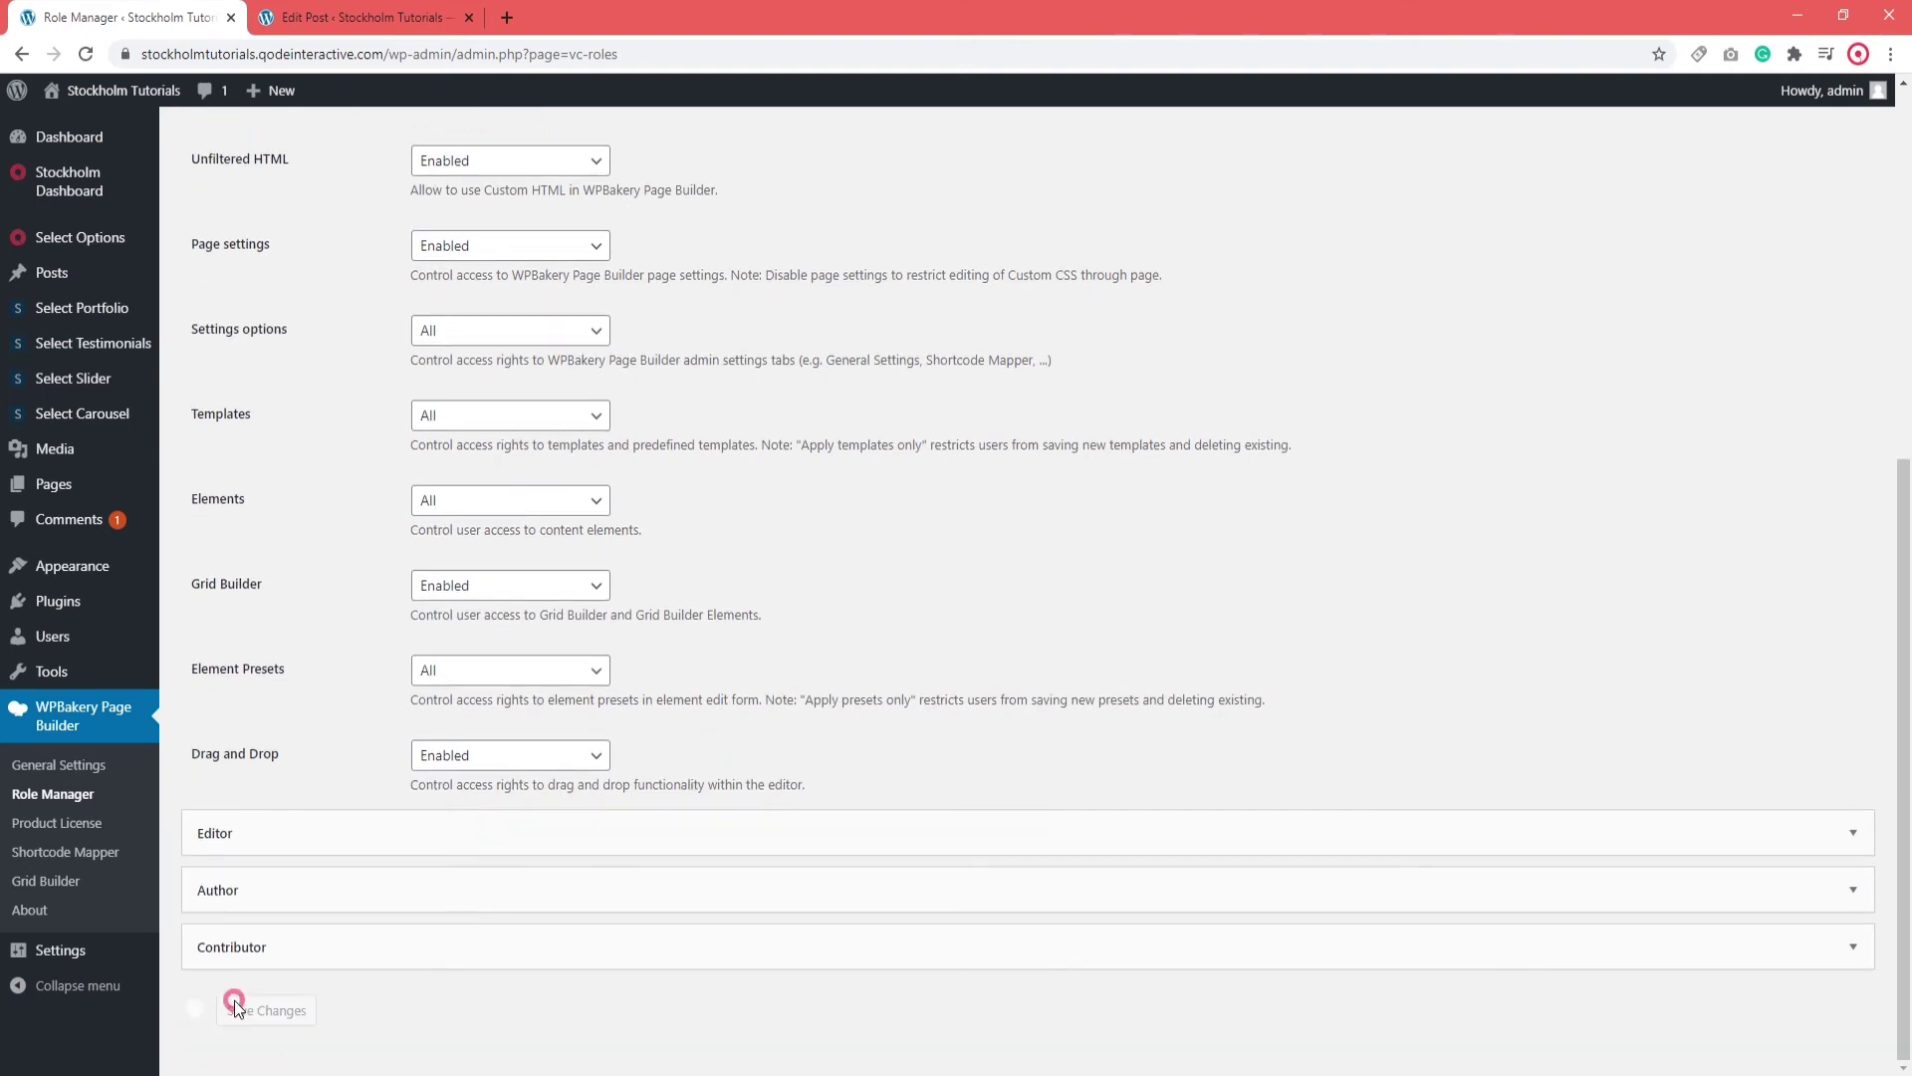
# Reload the "Hello world!" post's editor, switch it to WPBakery's Backend Editor and look over the resulting layout
pyautogui.click(337, 15)
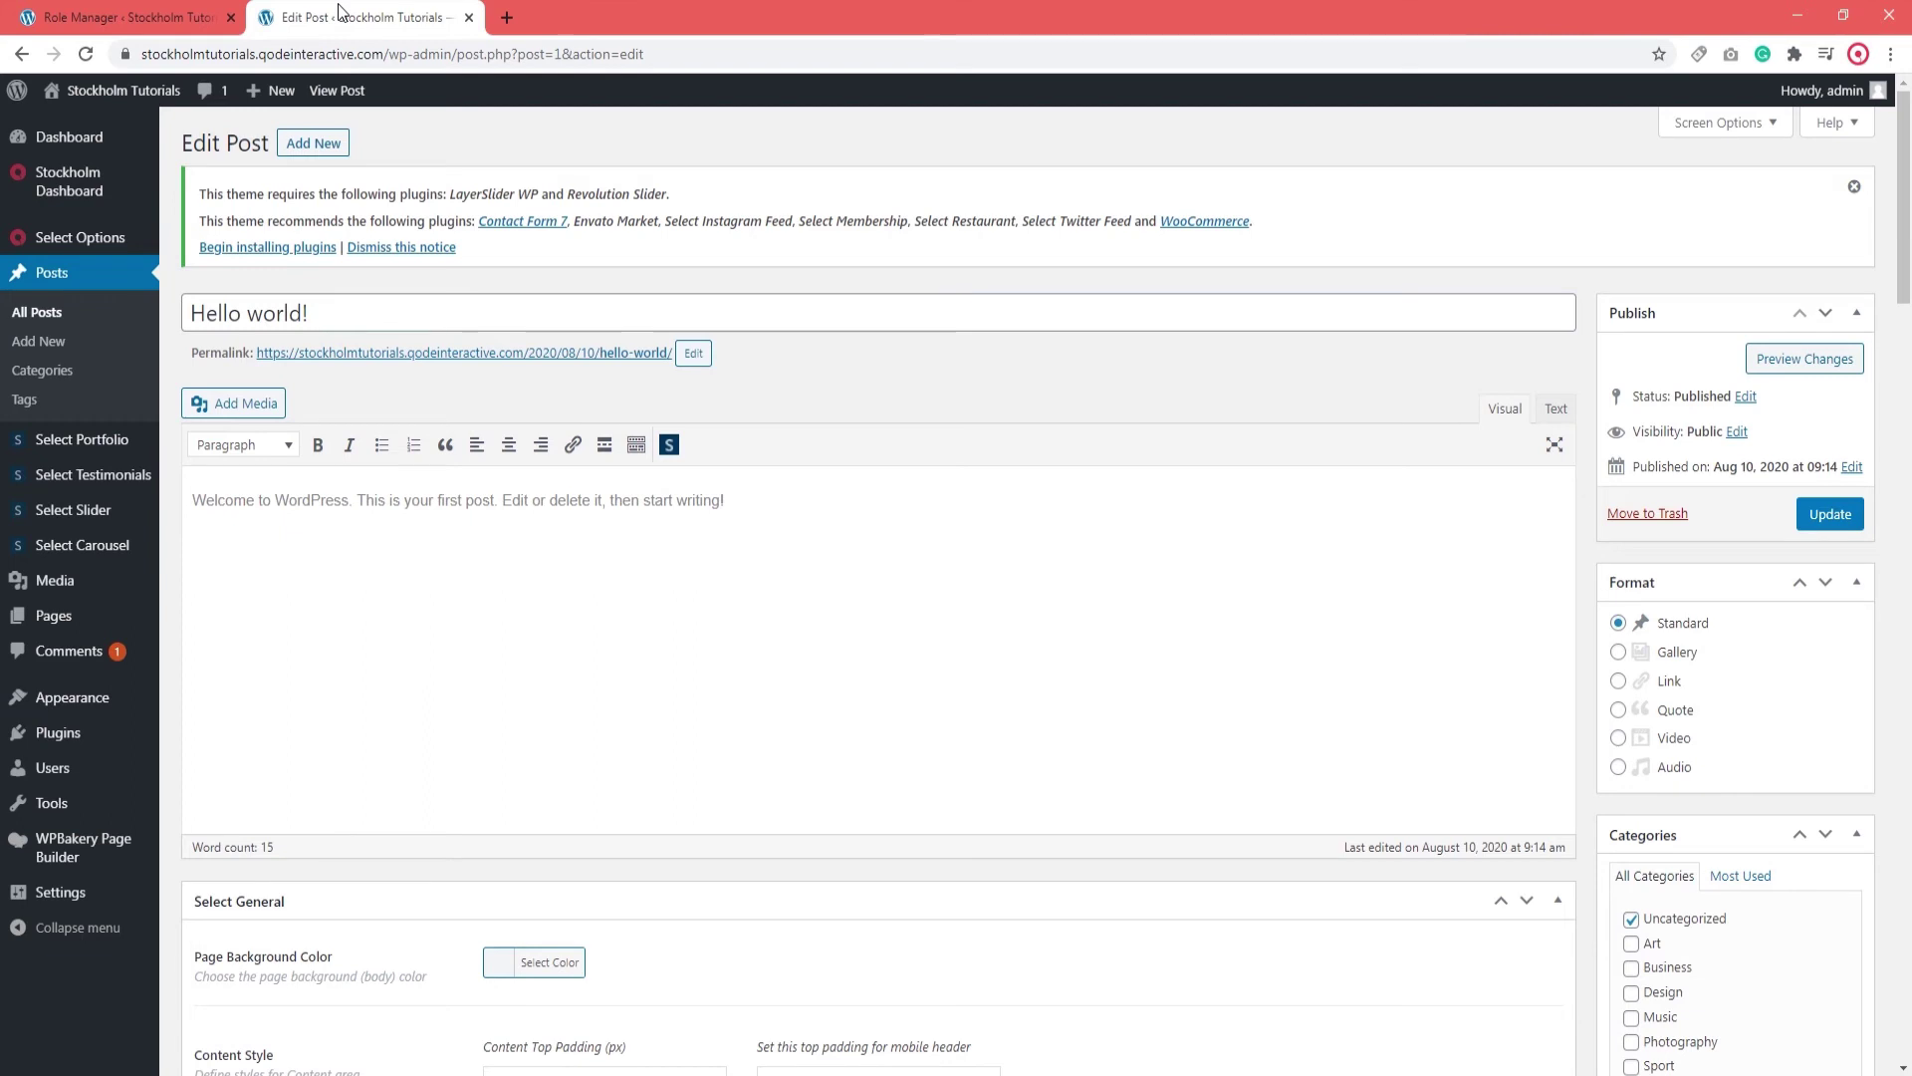
pyautogui.click(94, 60)
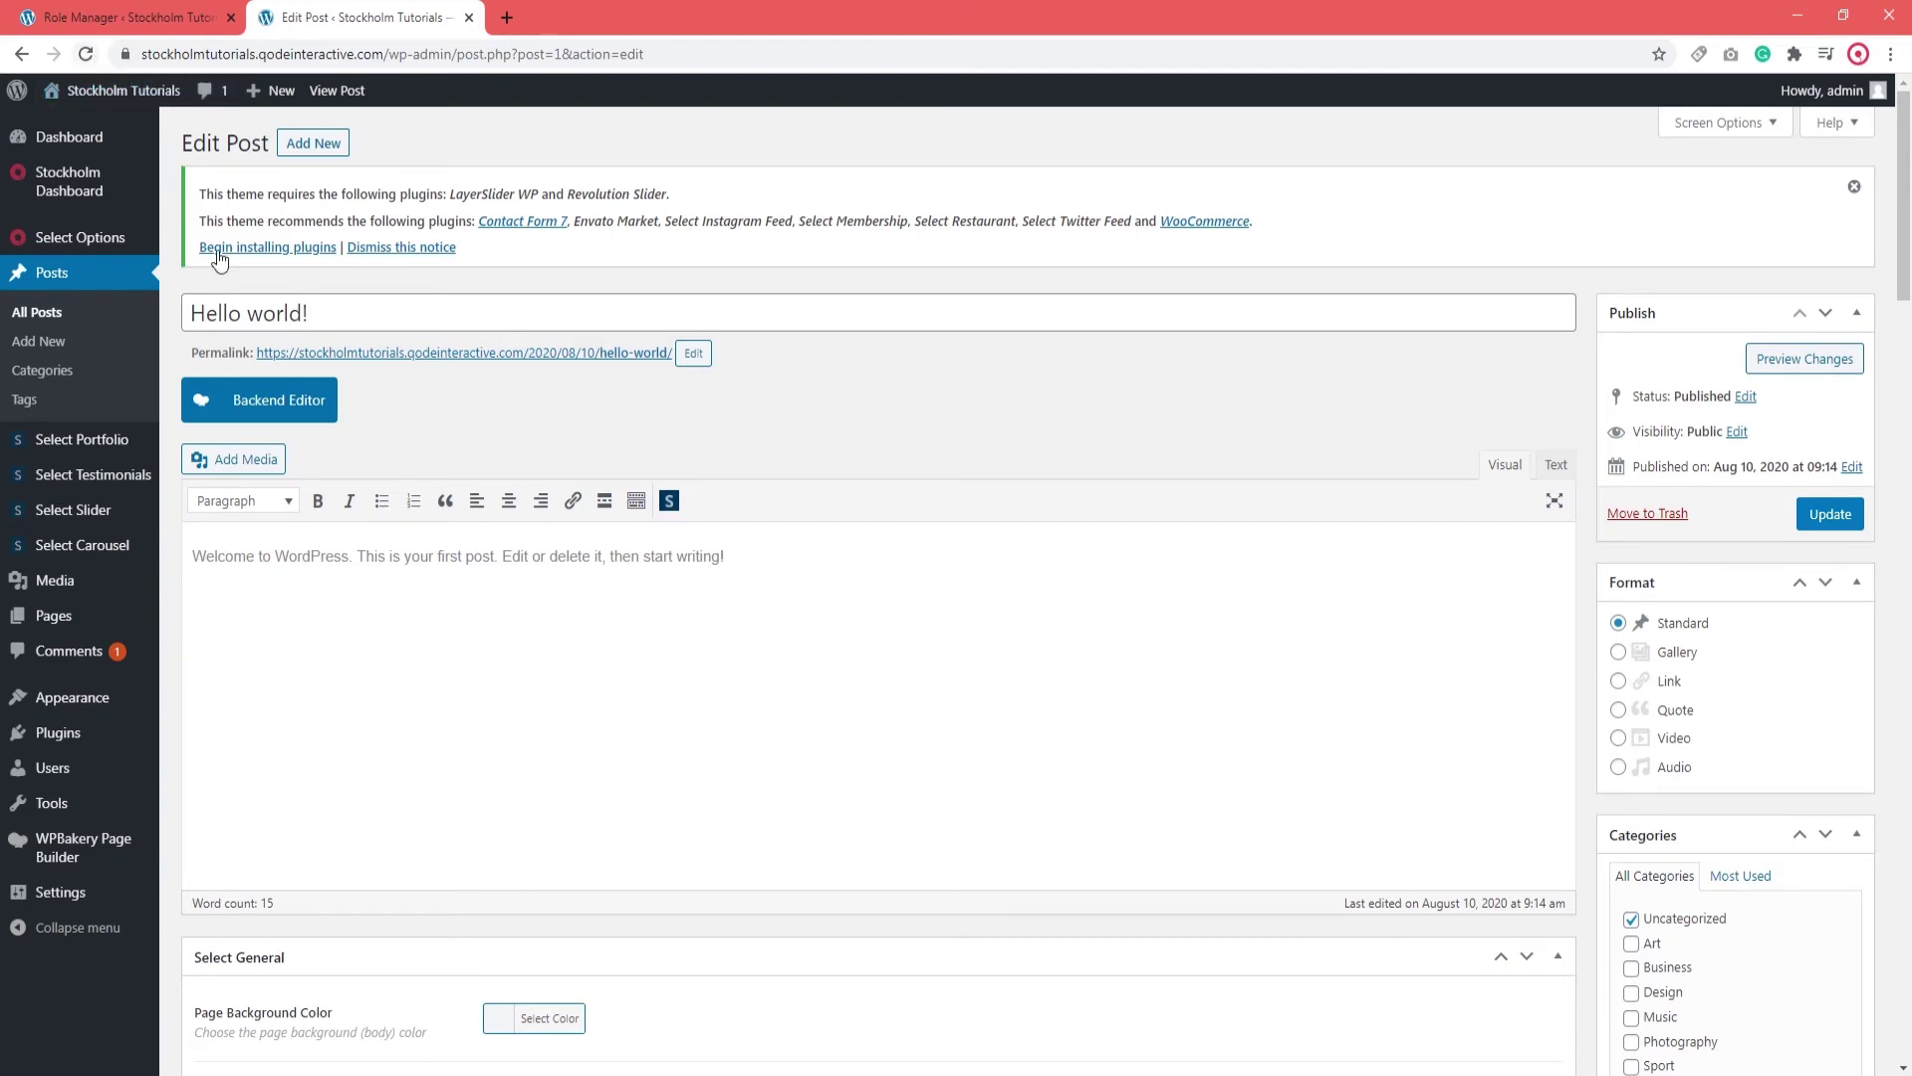
pyautogui.click(282, 399)
pyautogui.scroll(-4, 1096, 790)
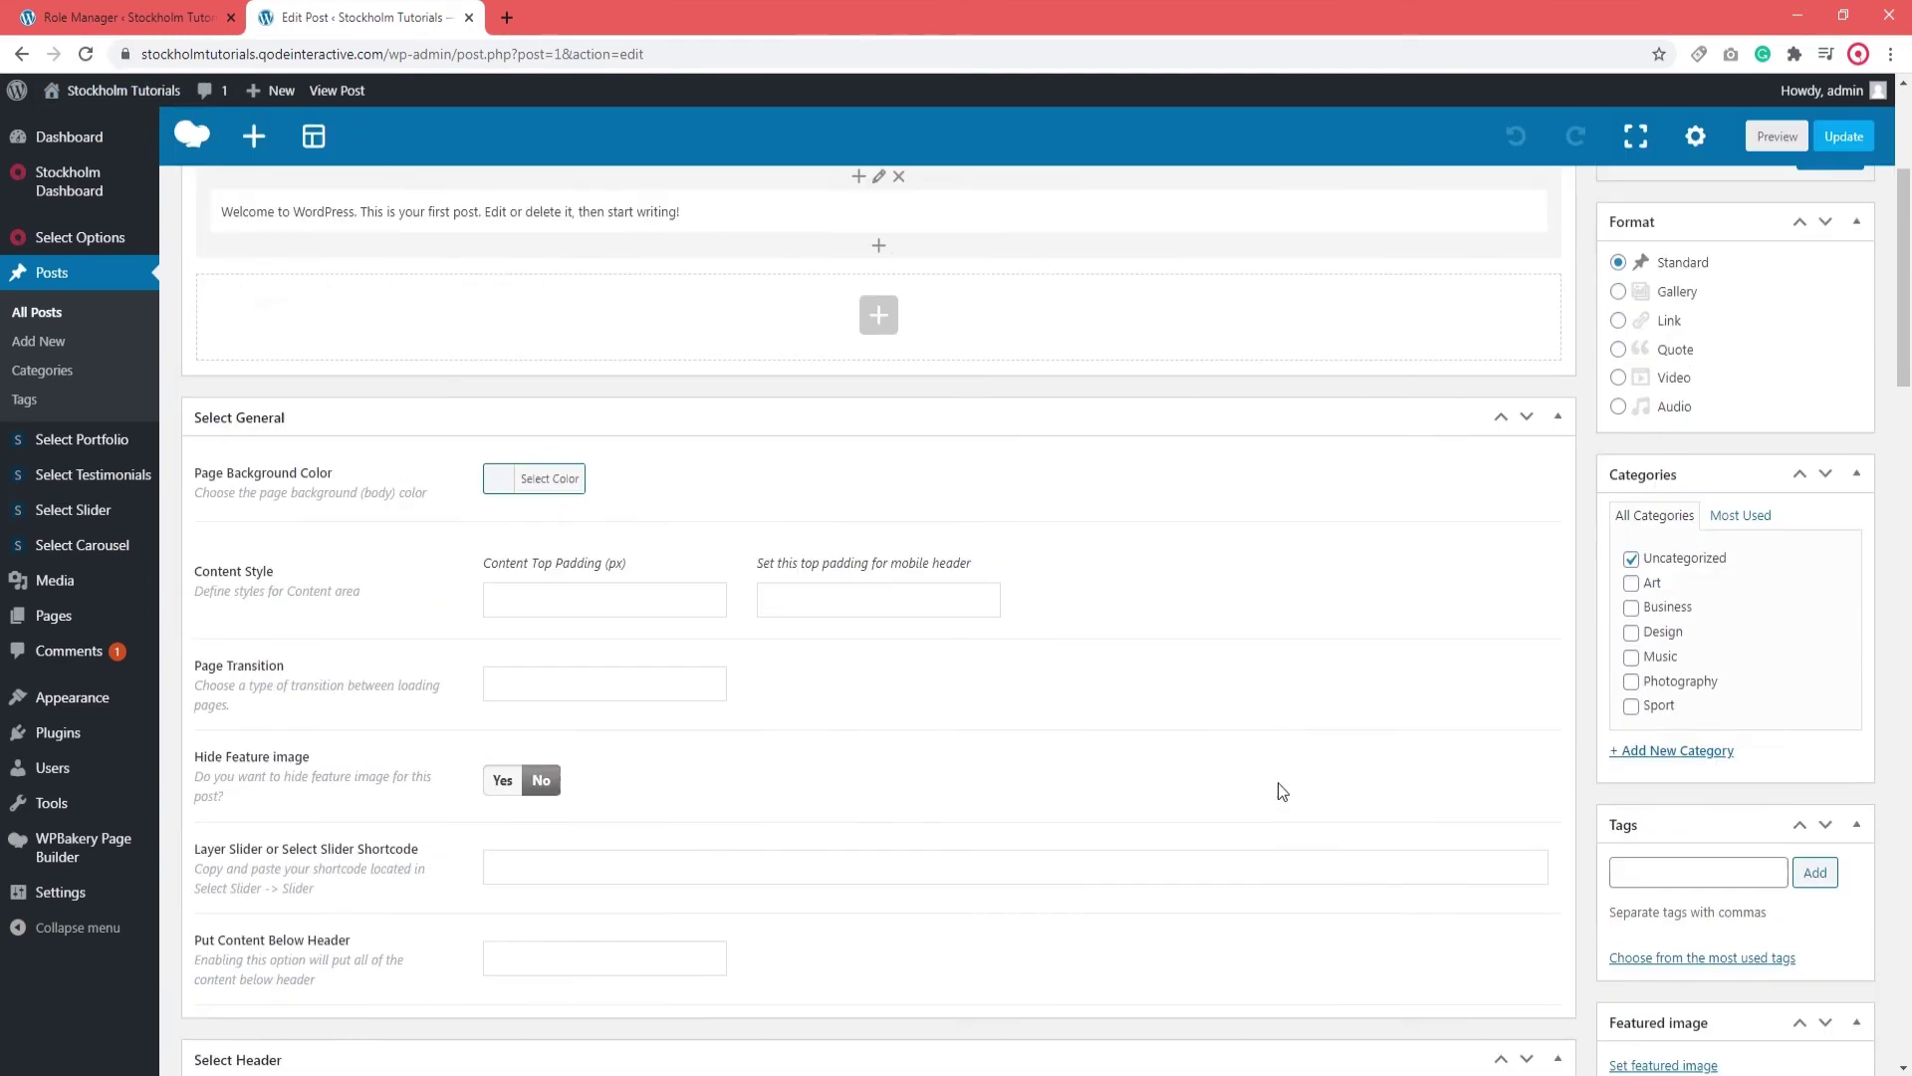
pyautogui.scroll(3, 1277, 786)
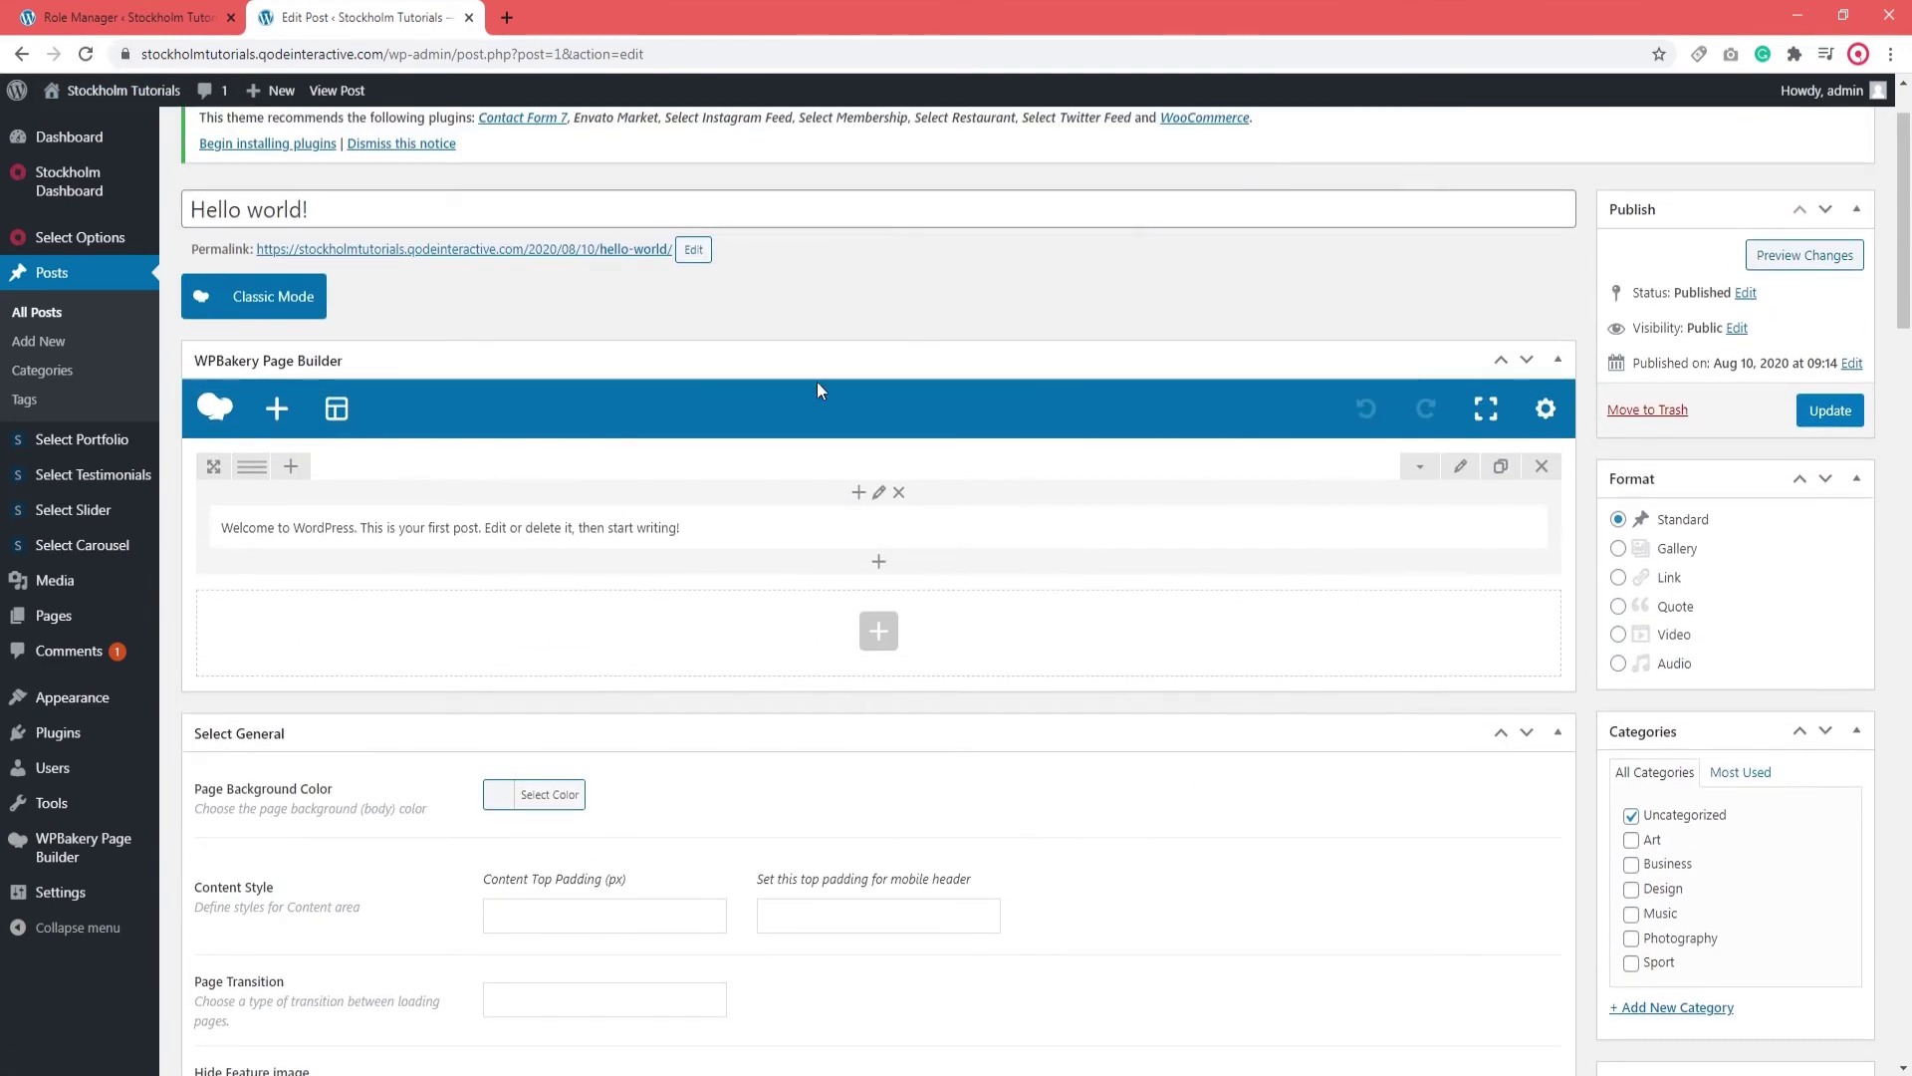
pyautogui.moveTo(1126, 543)
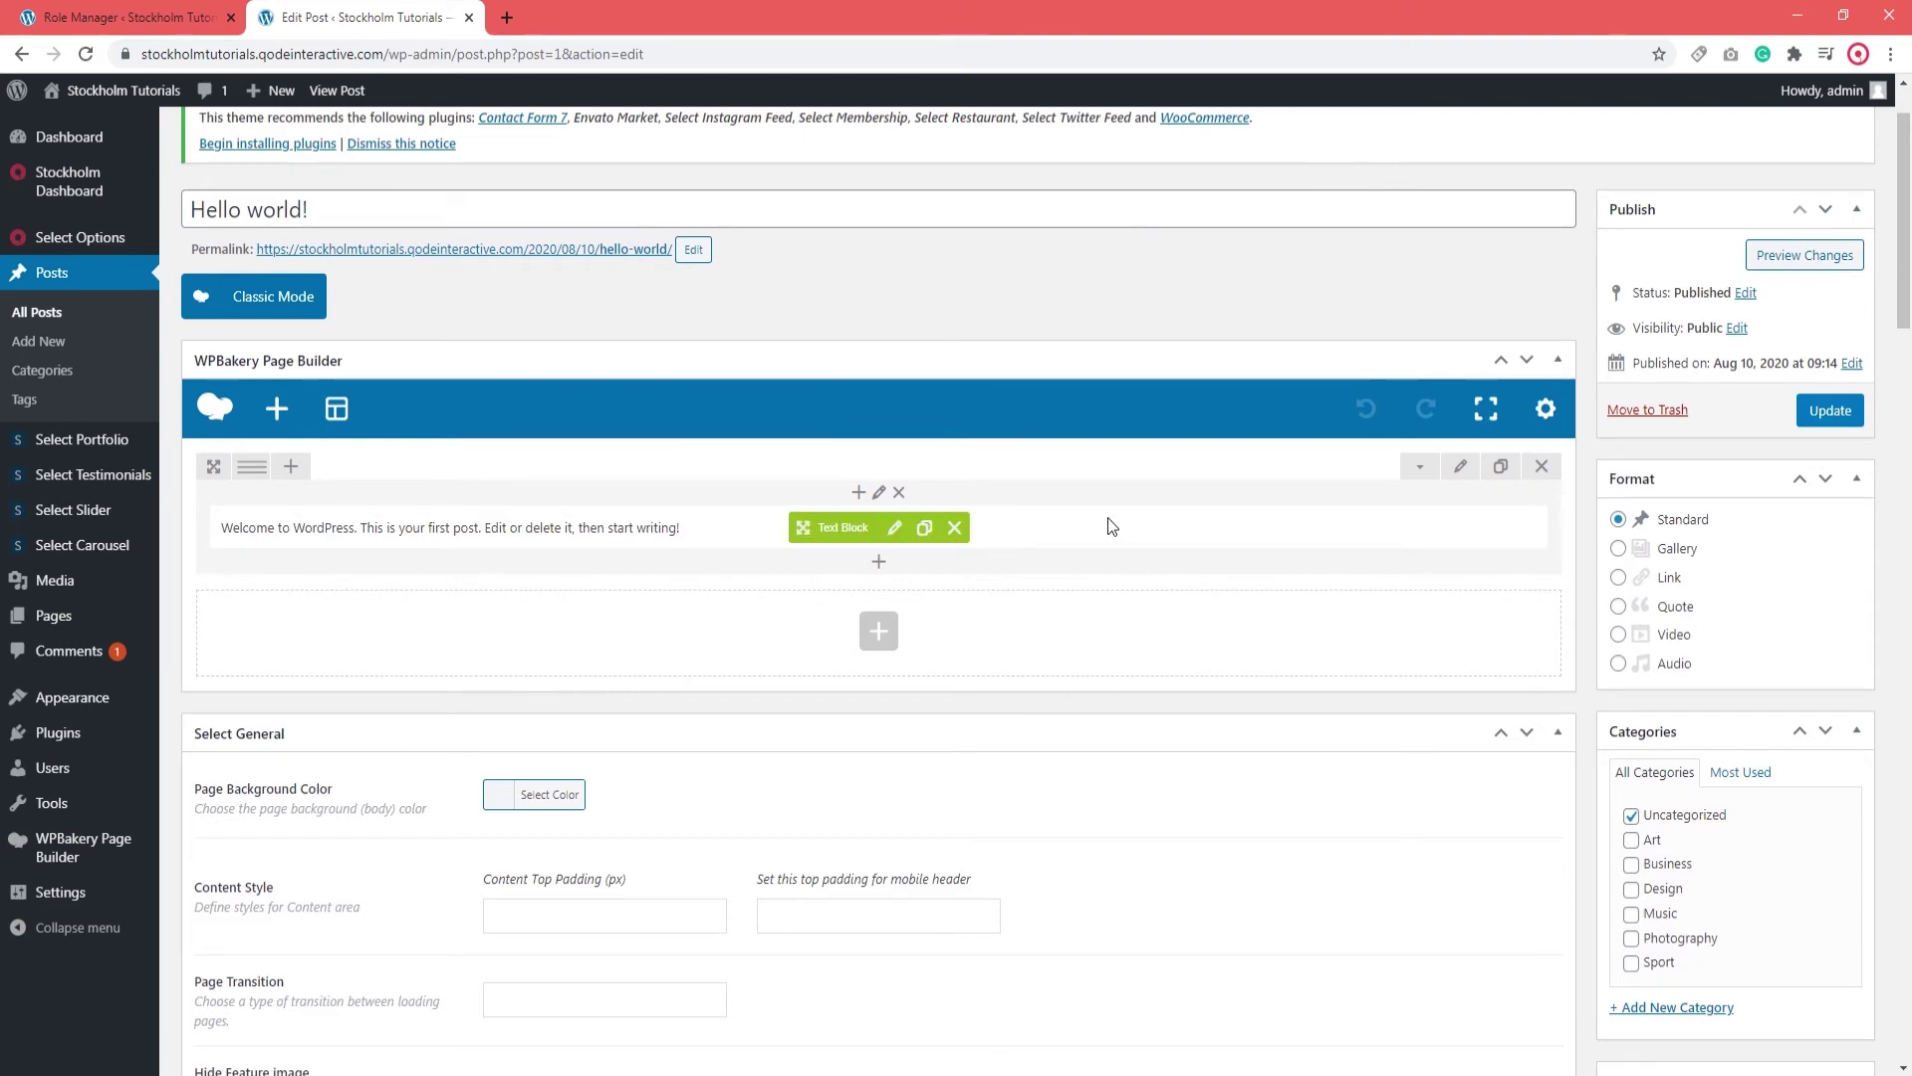
# Close the post's editor and open WPBakery Page Builder's Product License settings
pyautogui.click(468, 17)
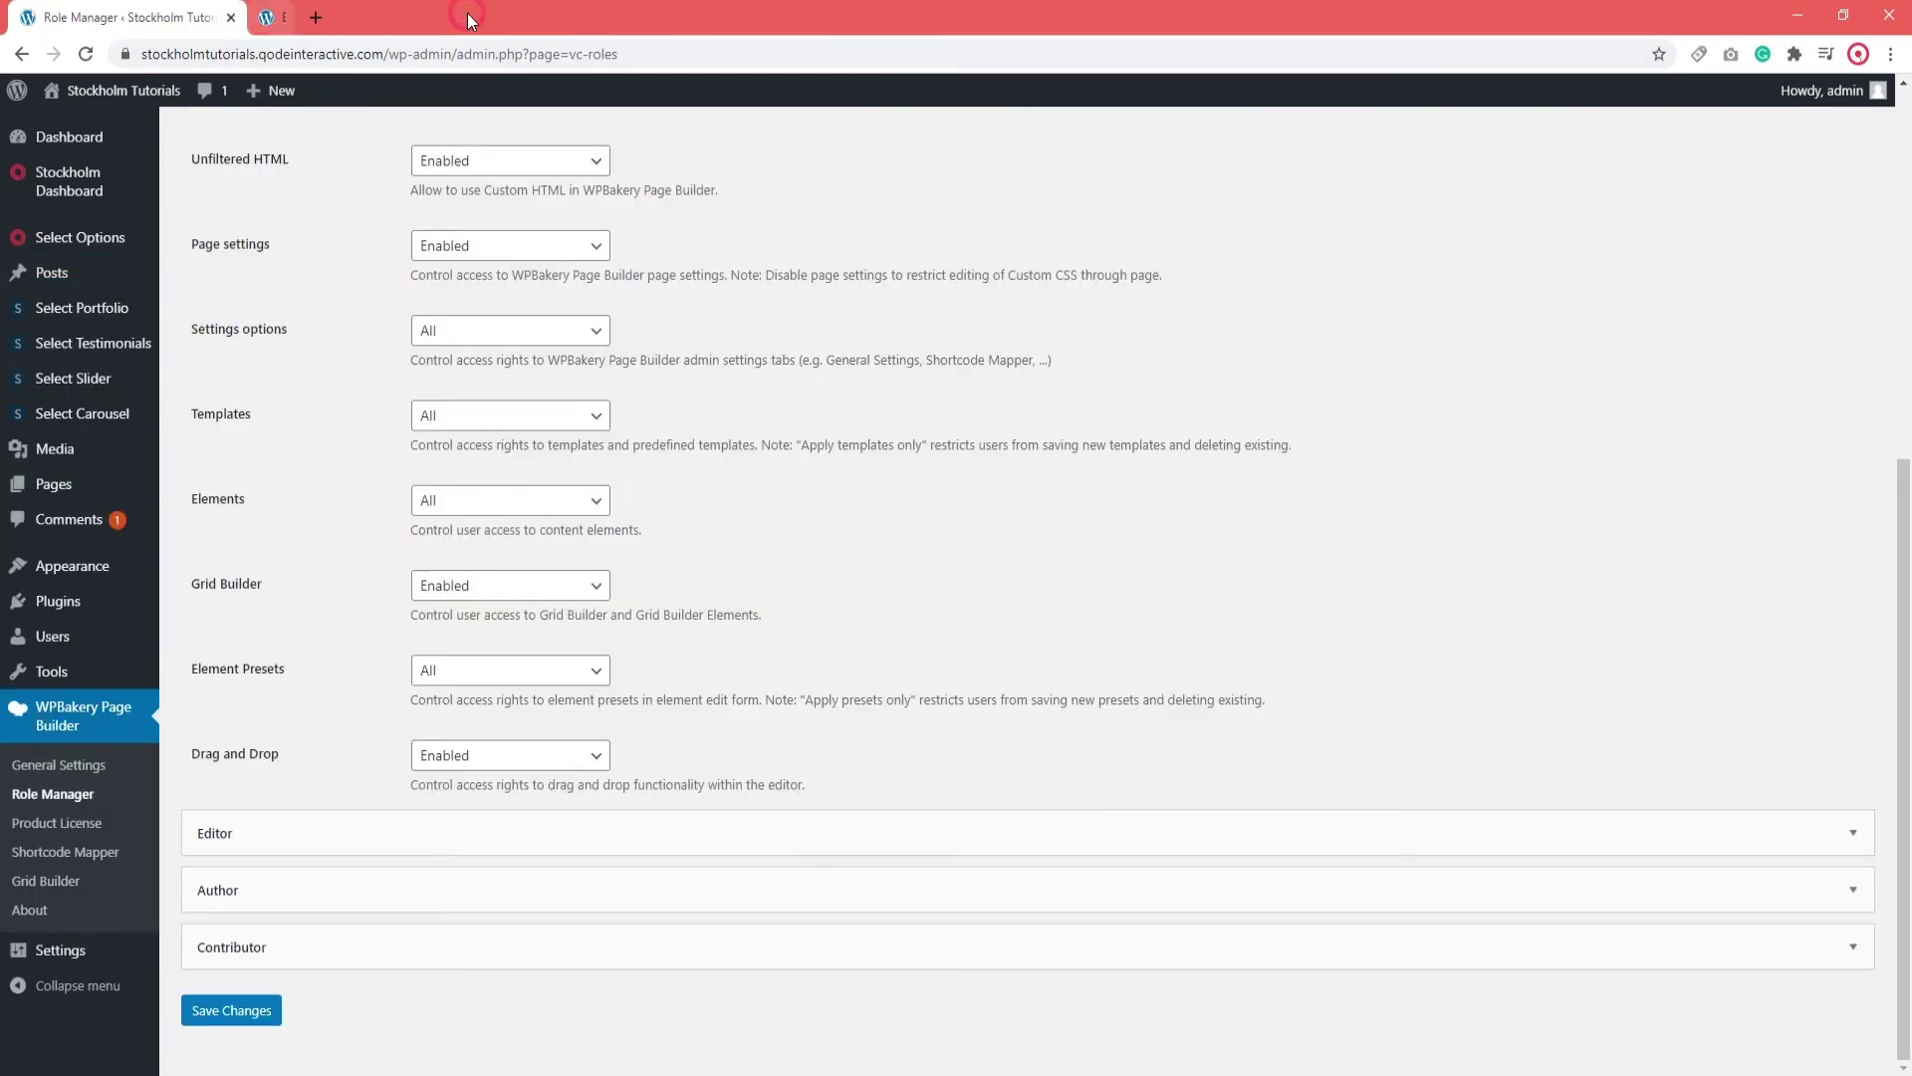
pyautogui.scroll(5, 1450, 813)
pyautogui.scroll(2, 1455, 820)
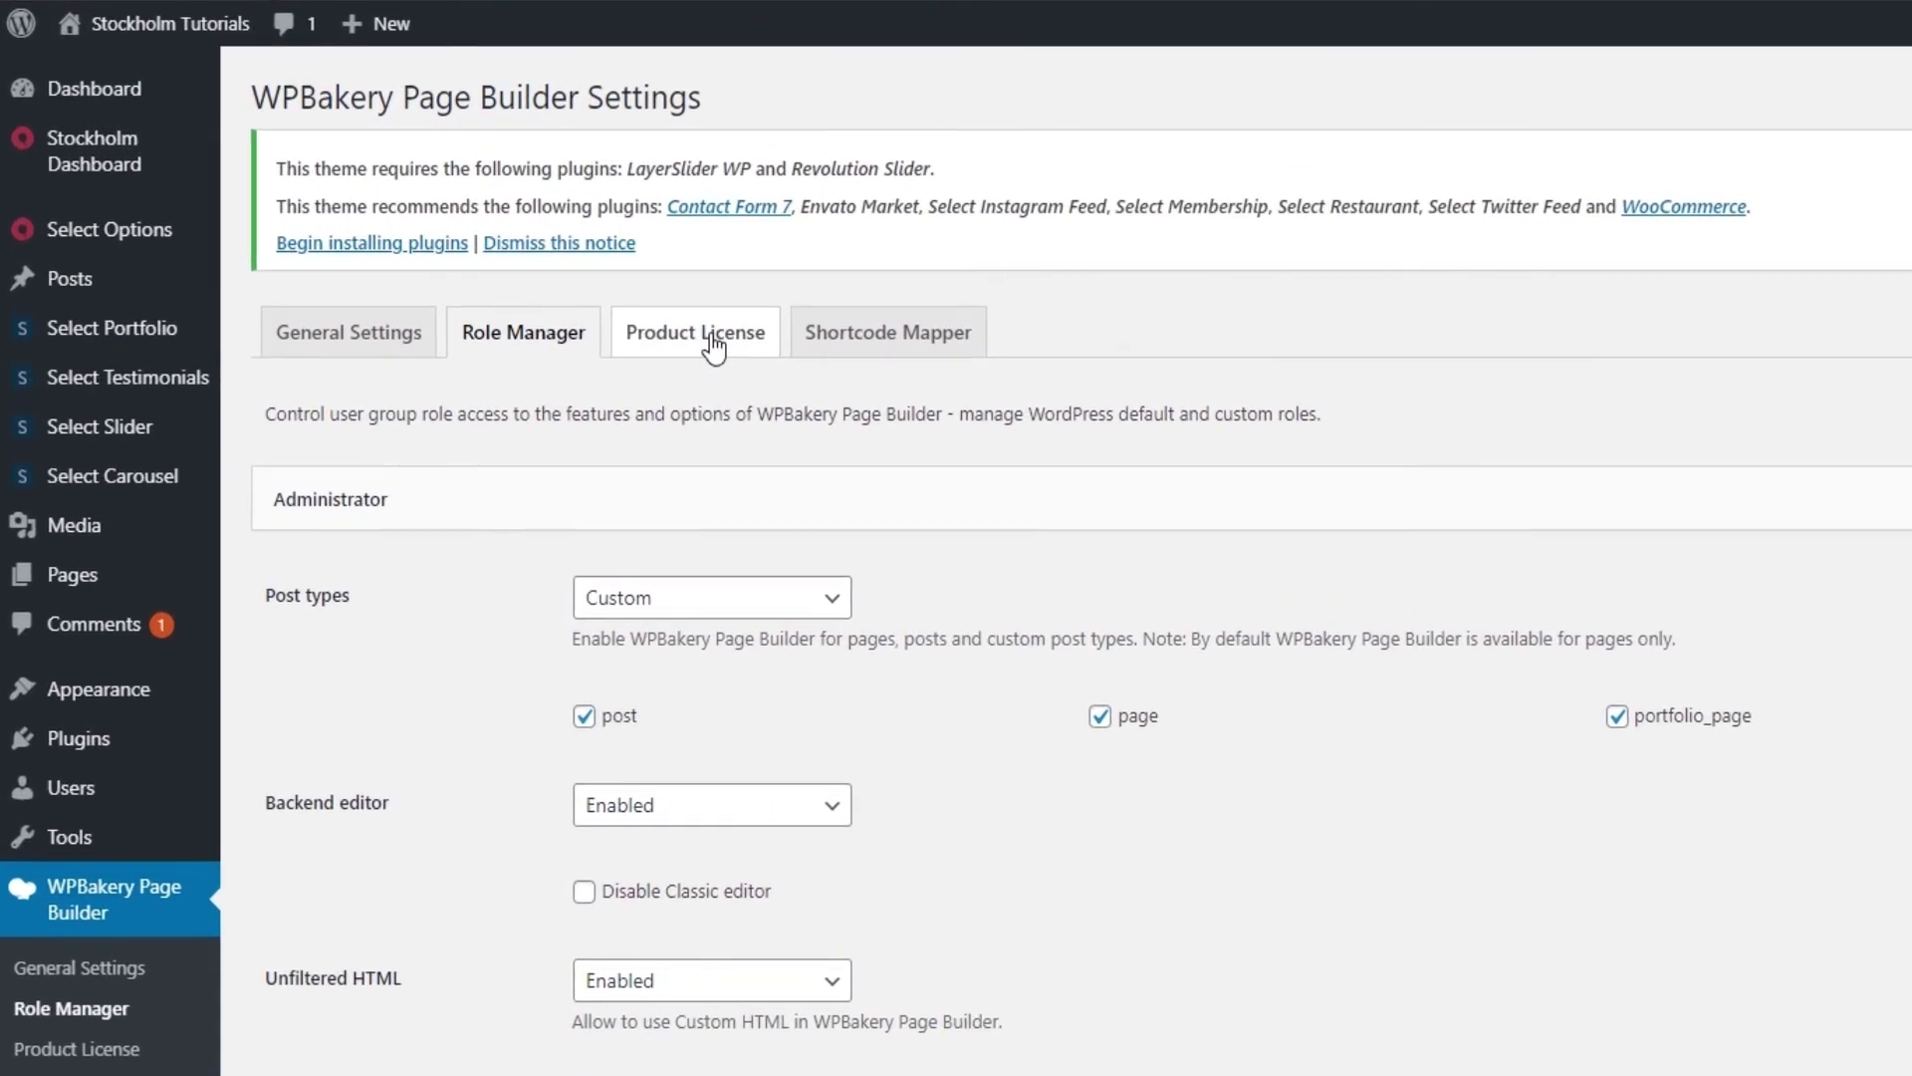
pyautogui.click(714, 344)
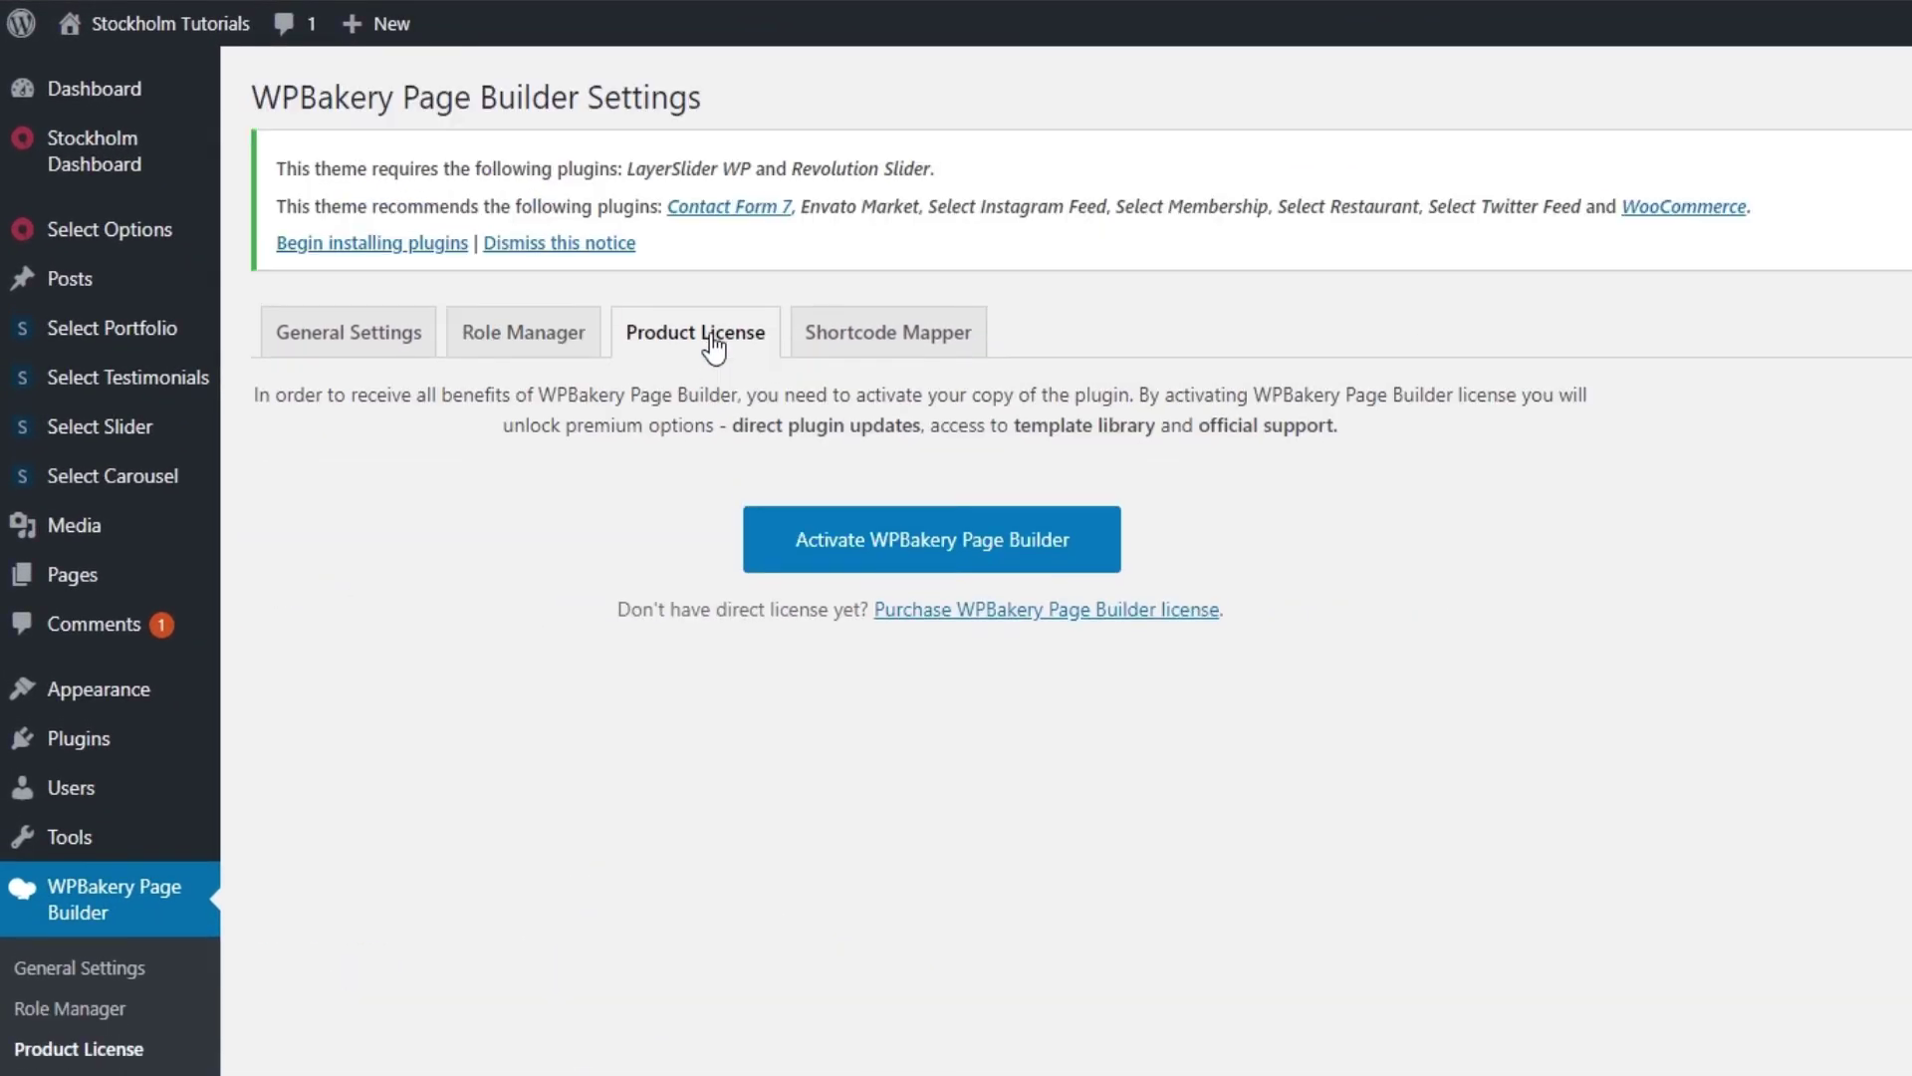